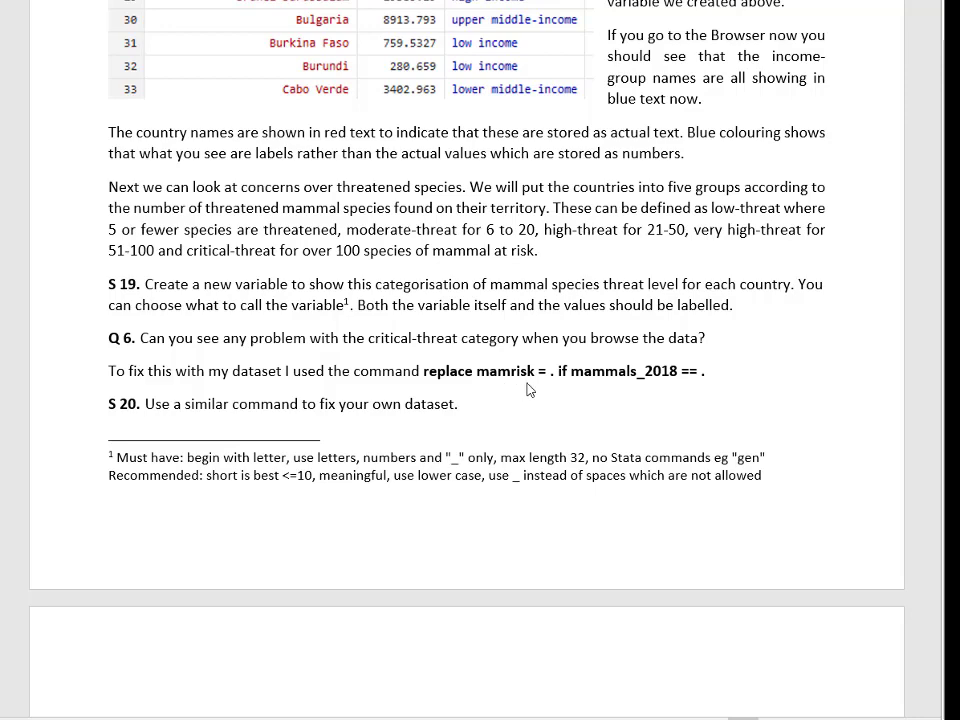
# Step: Leave the Data Editor and return to the main Stata window
pyautogui.hotkey('alt', 'Tab')
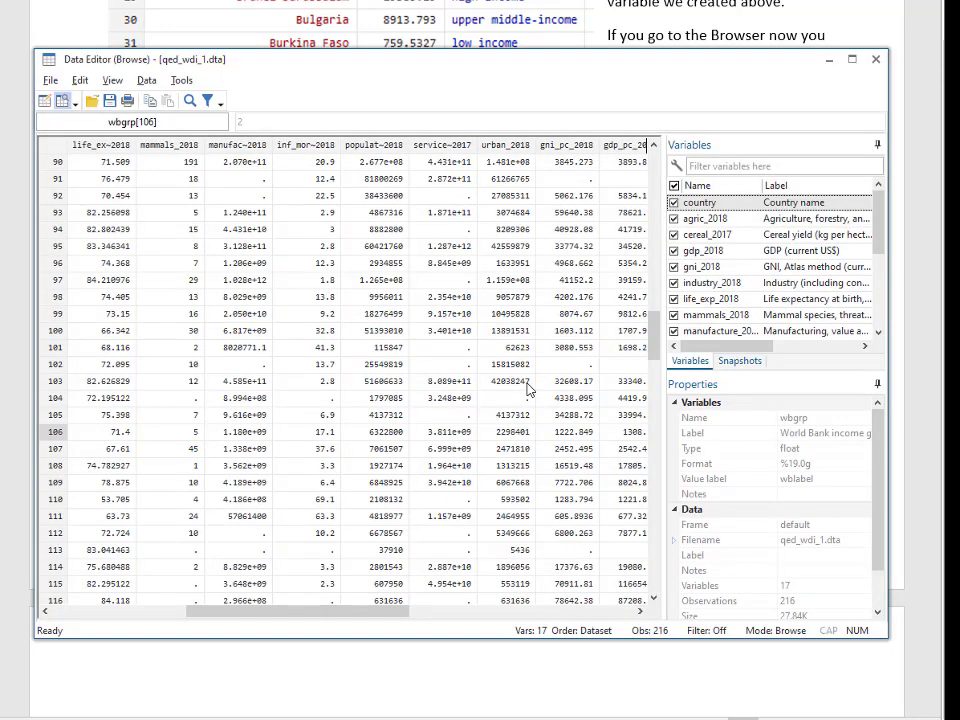
pyautogui.click(330, 24)
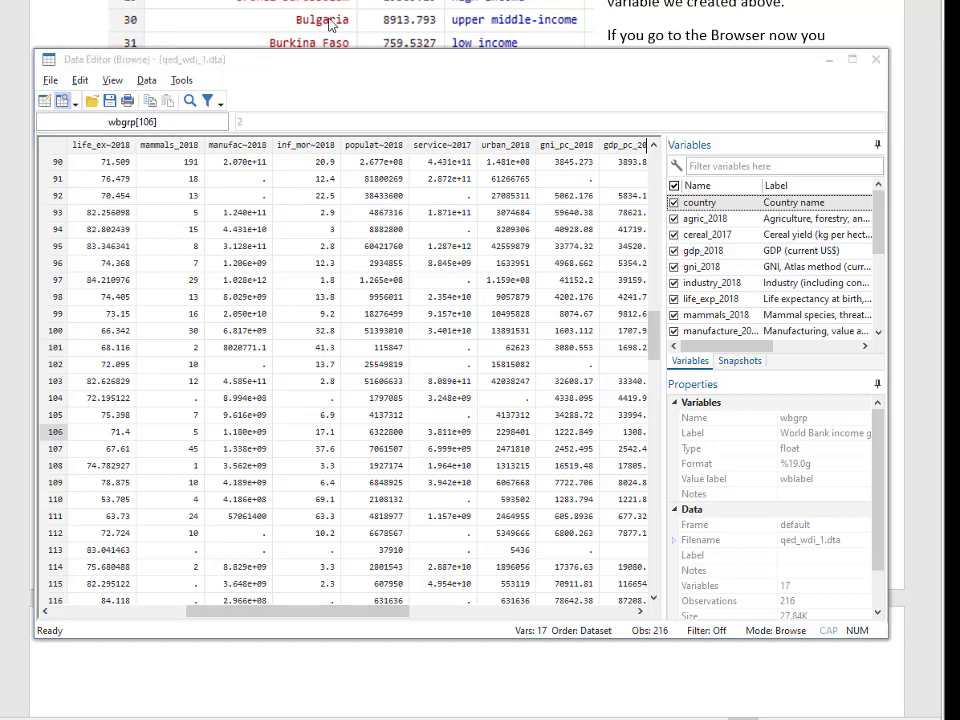
pyautogui.hotkey('alt', 'Tab')
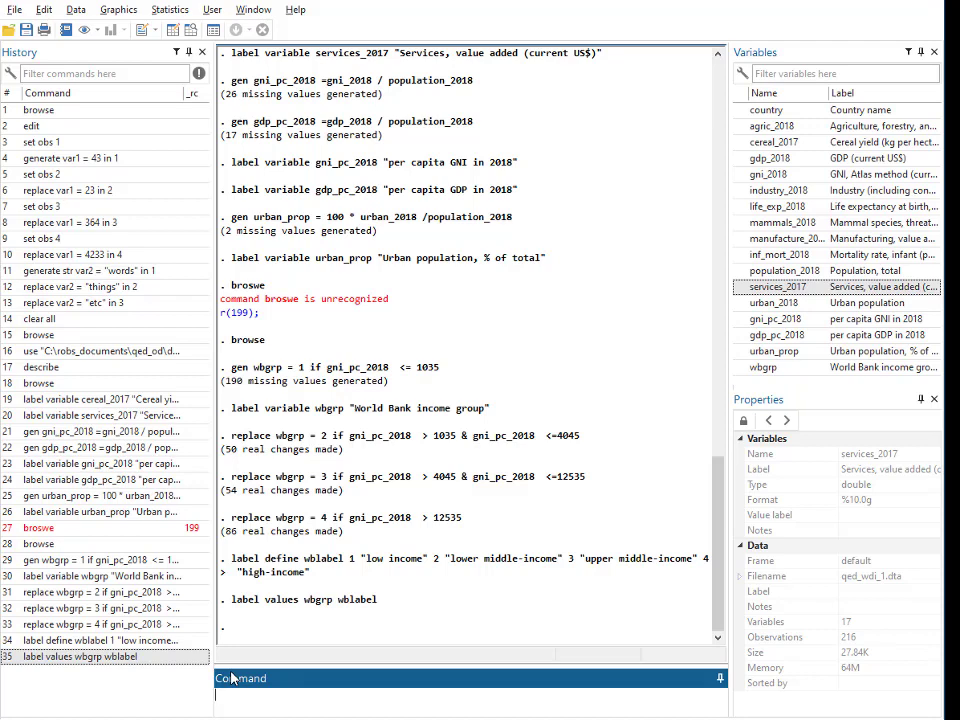
# Step: Run gen mamrisk = 1 if mammals_2018 <6 to code countries with under 6 threatened mammals
pyautogui.write('gen mamrisk = 1 if mama')
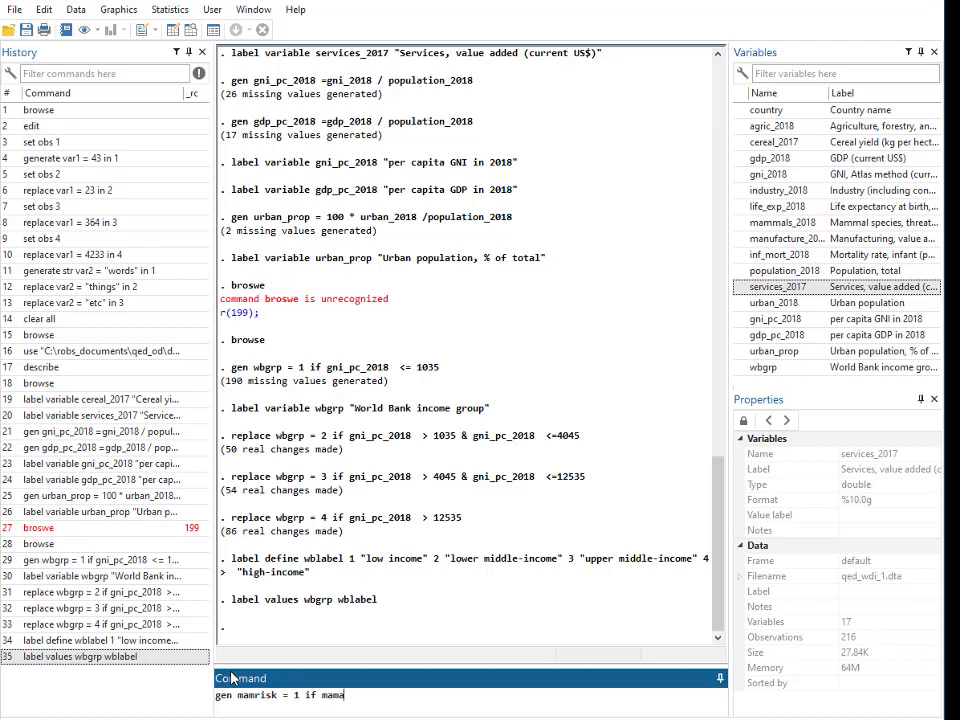
pyautogui.press('BackSpace')
pyautogui.write('m')
pyautogui.press('Tab')
pyautogui.write('<6')
pyautogui.hotkey('alt', 'Tab')
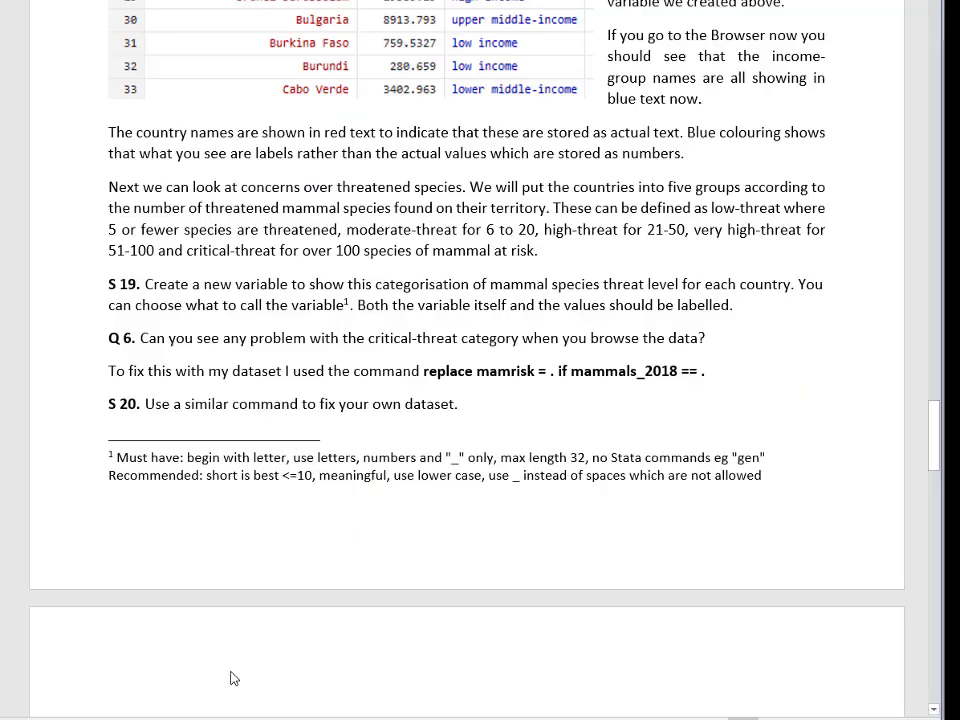
pyautogui.hotkey('alt', 'Tab')
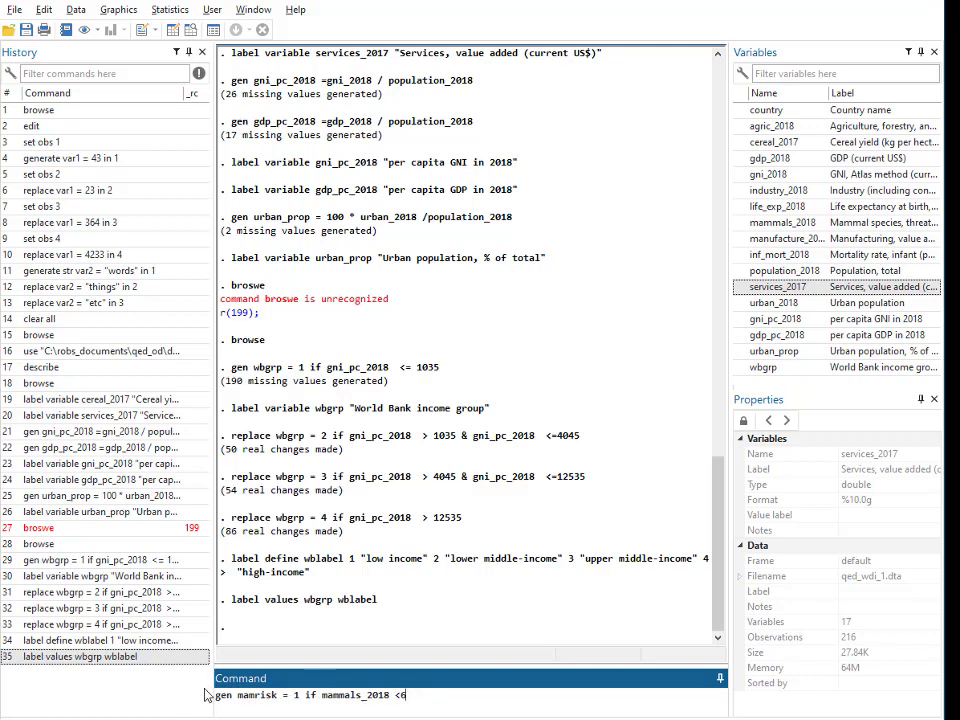
pyautogui.press('Return')
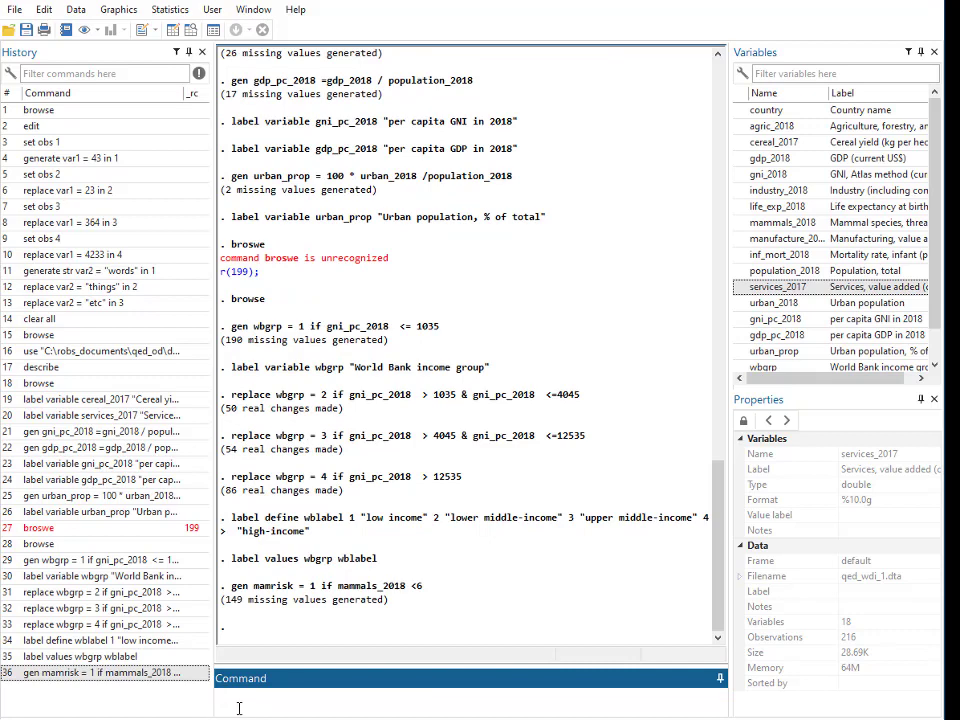
# Step: Edit the recalled gen command to assign 2 where mammals_2018 is above 5
pyautogui.click(142, 676)
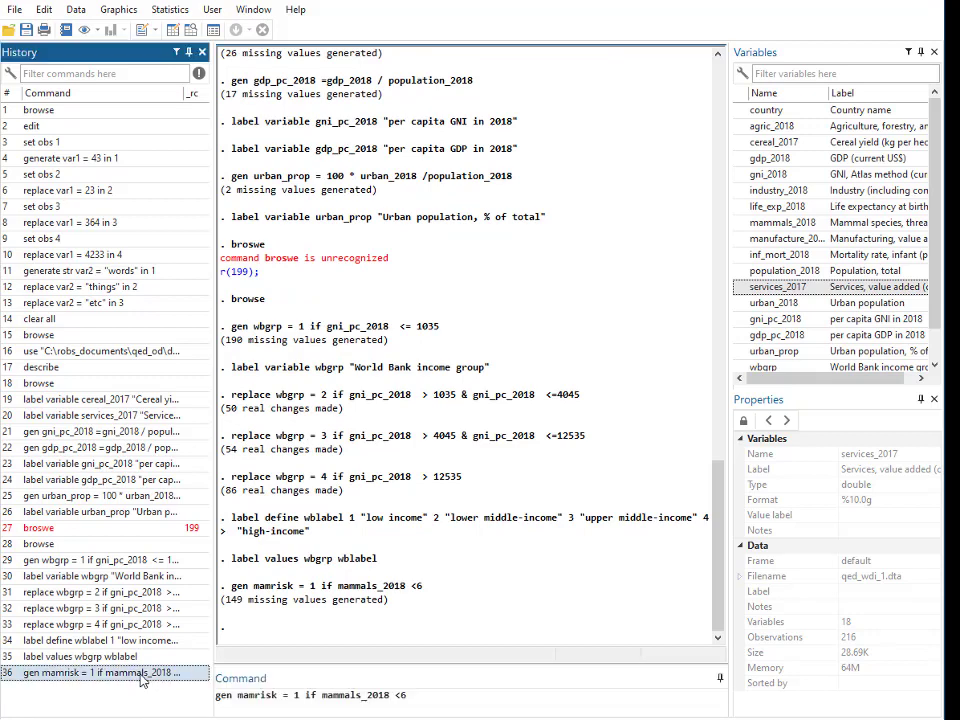
pyautogui.click(303, 700)
pyautogui.press('BackSpace')
pyautogui.write('2')
pyautogui.press('End')
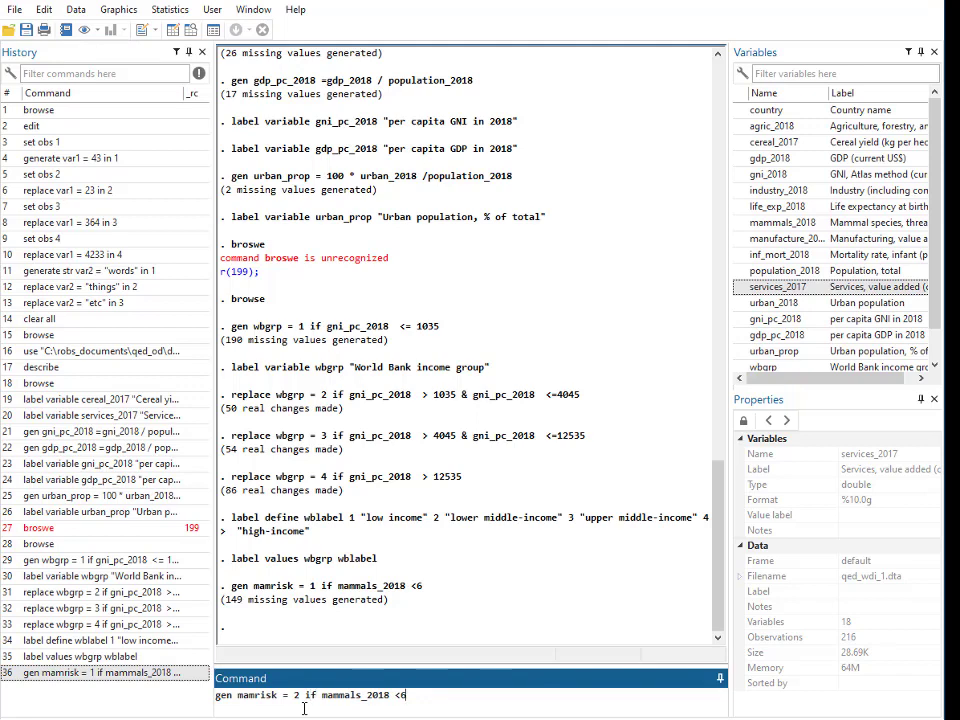
pyautogui.press('BackSpace')
pyautogui.press('BackSpace')
pyautogui.write('>=')
pyautogui.press('BackSpace')
pyautogui.write('5')
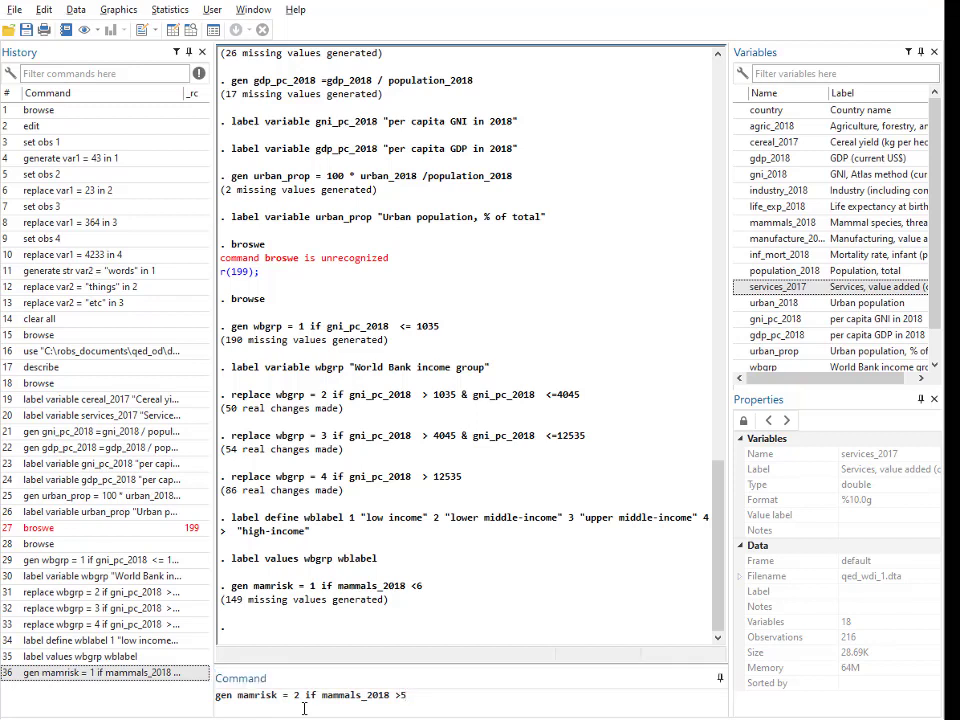
# Step: Add the condition mammals_2018 <21 and run it, getting error r(110)
pyautogui.hotkey('alt', 'Tab')
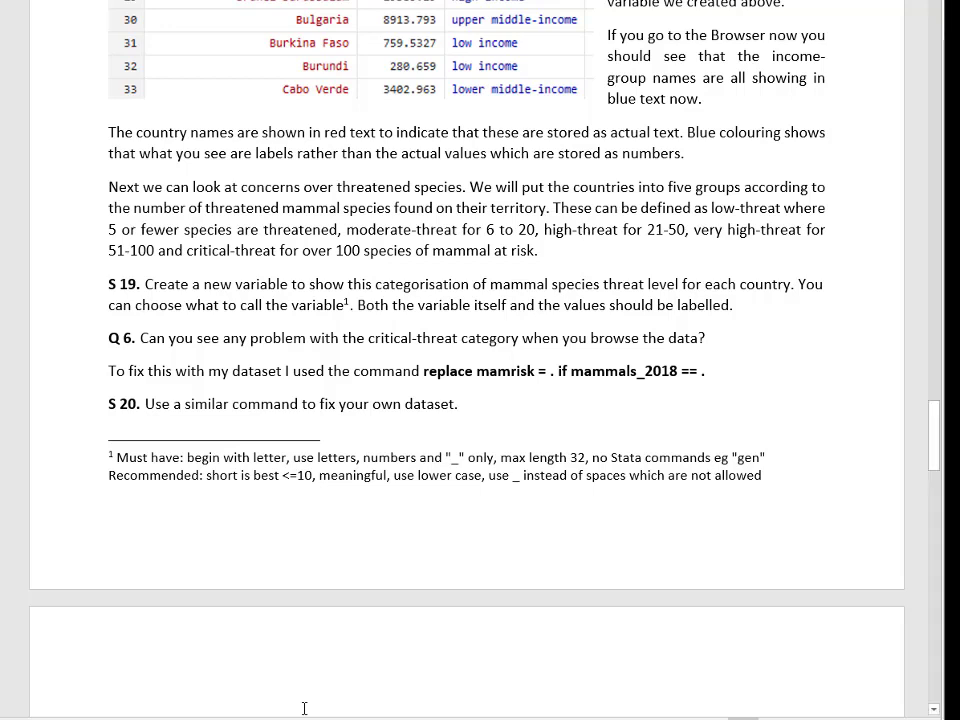
pyautogui.hotkey('alt', 'Tab')
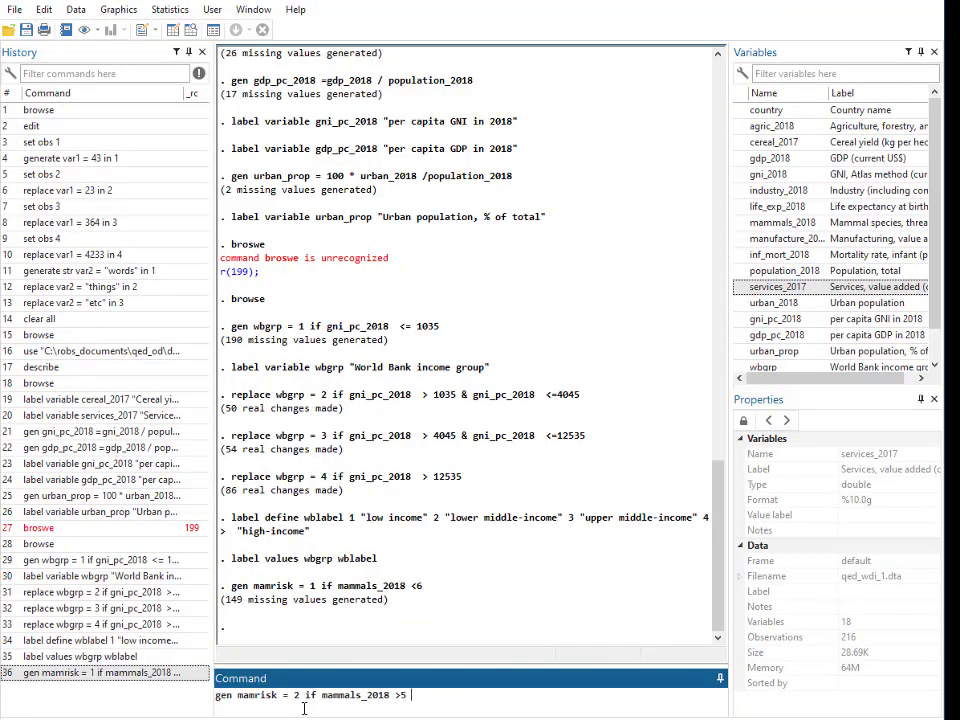
pyautogui.write('& mama')
pyautogui.write('ls')
pyautogui.press('BackSpace')
pyautogui.press('BackSpace')
pyautogui.press('BackSpace')
pyautogui.press('Tab')
pyautogui.write('<21')
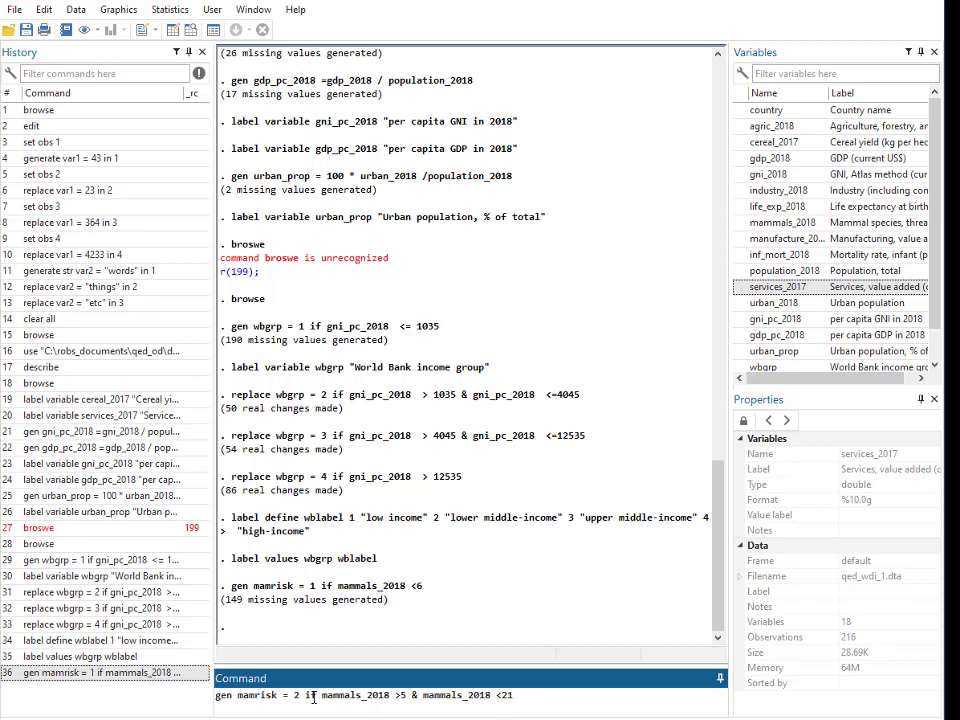
pyautogui.press('Return')
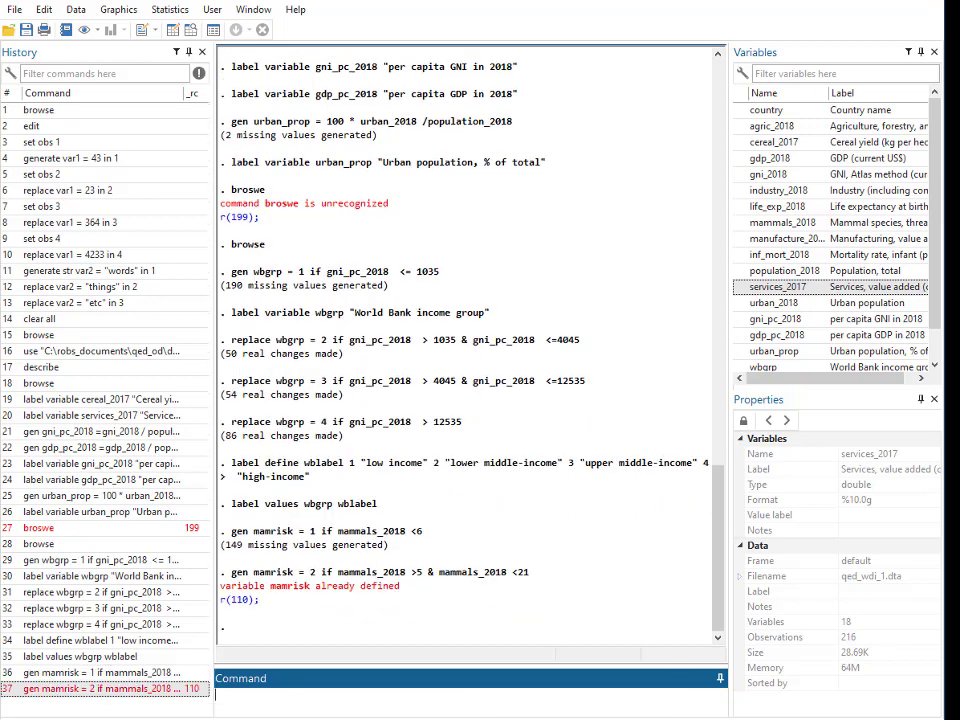
# Step: Rerun the failed command with replace instead of gen, coding 6–20 species as 2
pyautogui.click(117, 690)
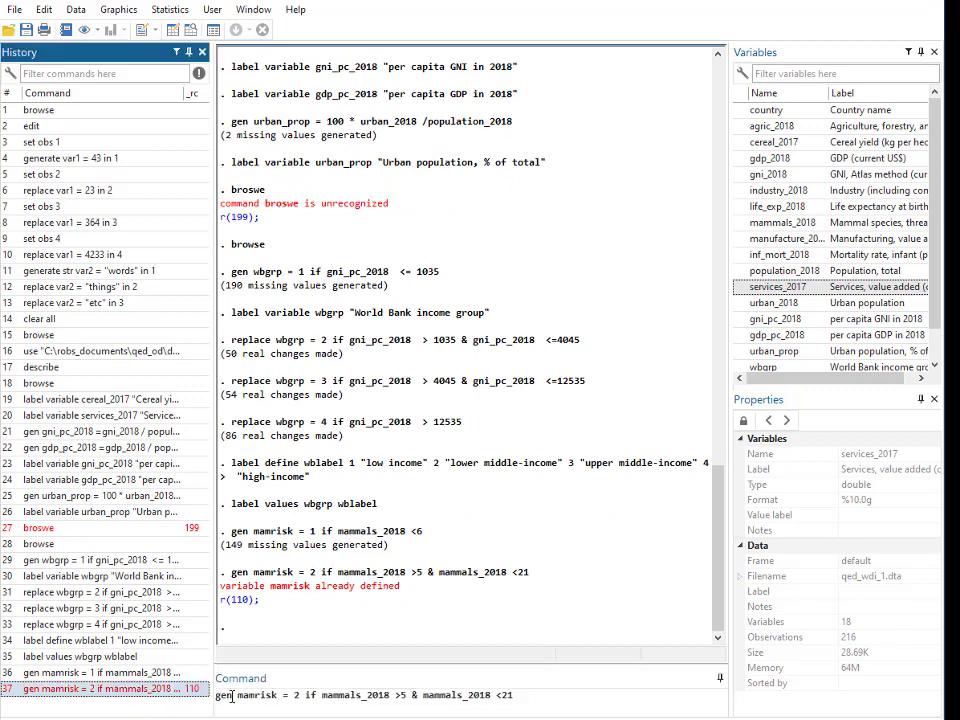
pyautogui.moveTo(233, 697); pyautogui.dragTo(217, 697)
pyautogui.write('replace')
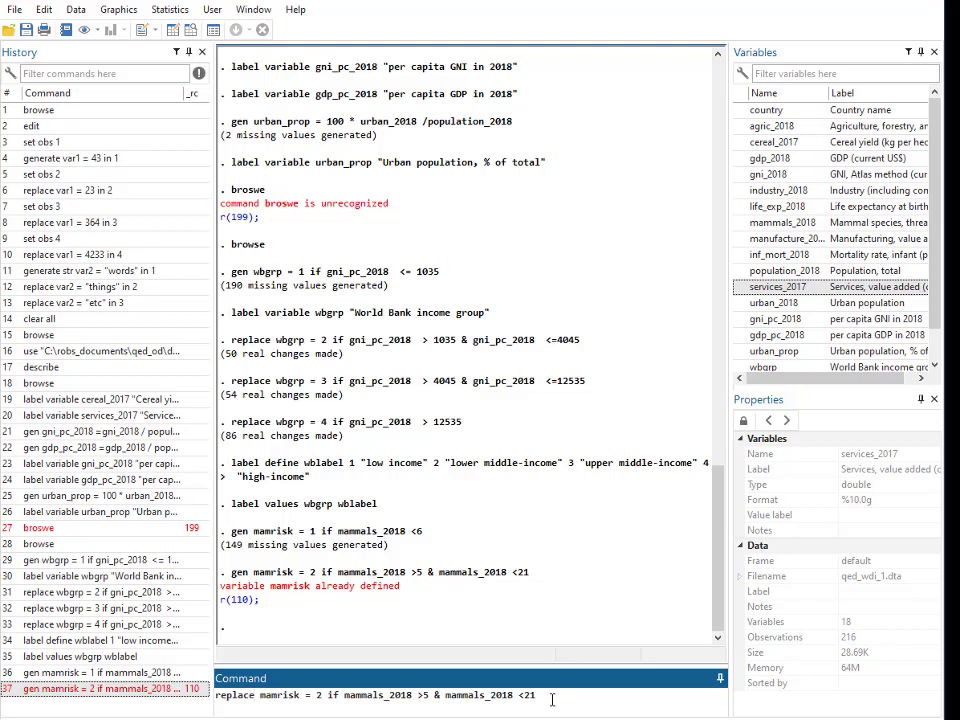
pyautogui.press('Return')
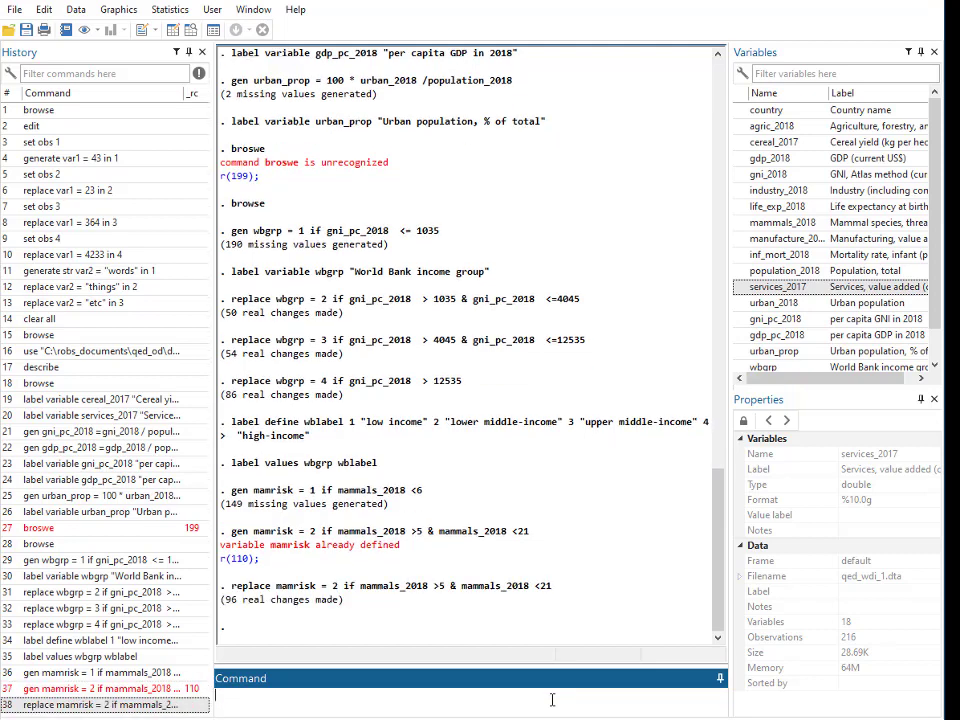
# Step: Run replace mamrisk = 3 if mammals_2018 >20 & mammals_2018 <51
pyautogui.click(40, 704)
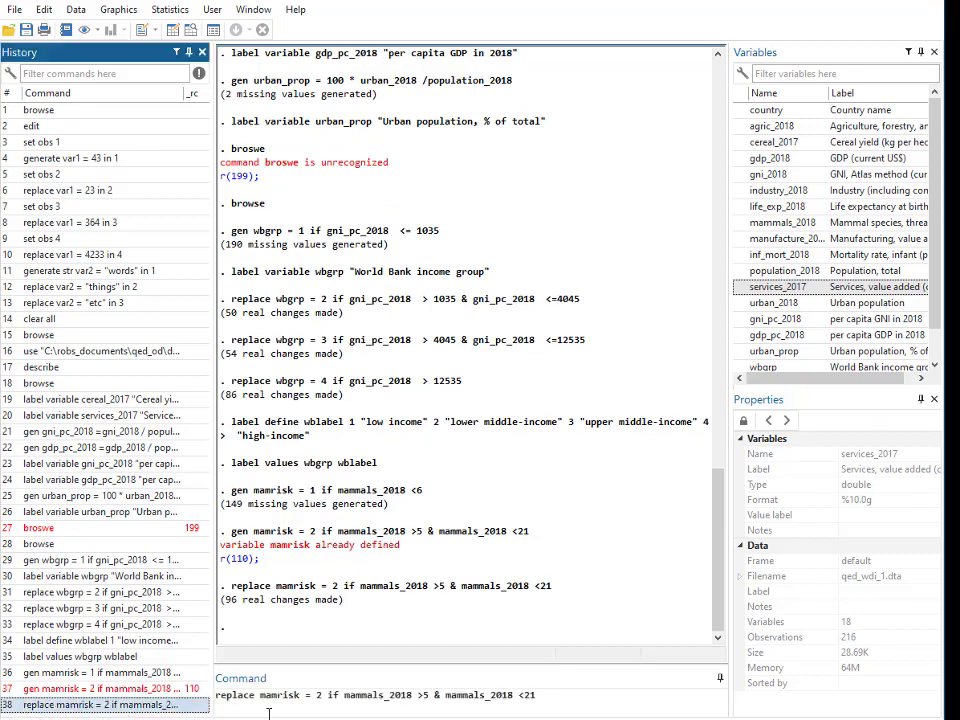
pyautogui.click(319, 694)
pyautogui.press('BackSpace')
pyautogui.write('3')
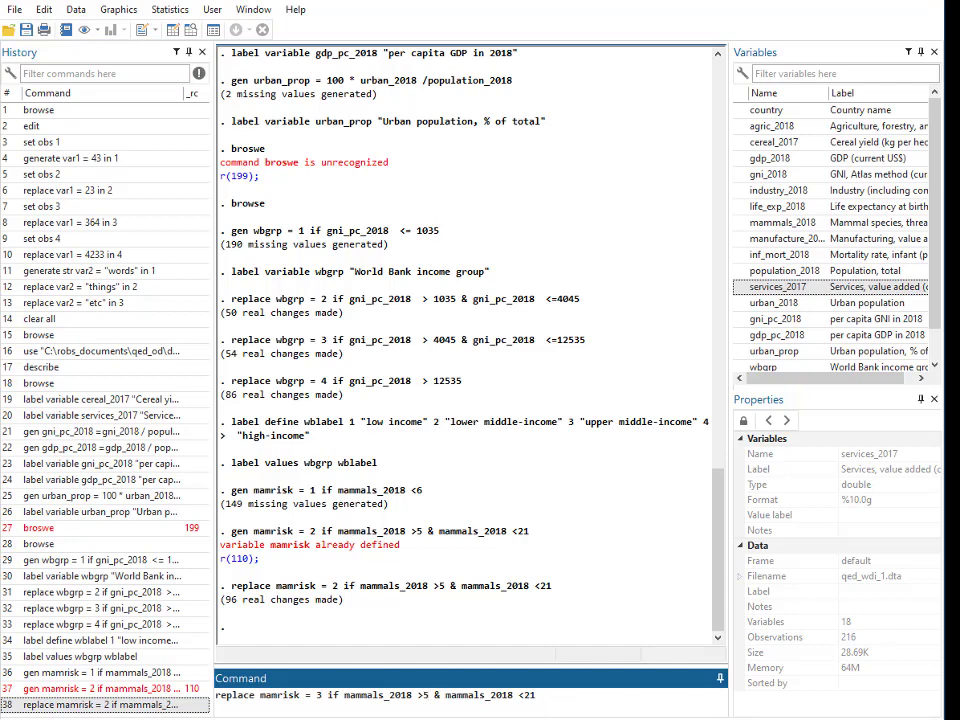
pyautogui.press('BackSpace')
pyautogui.write('20')
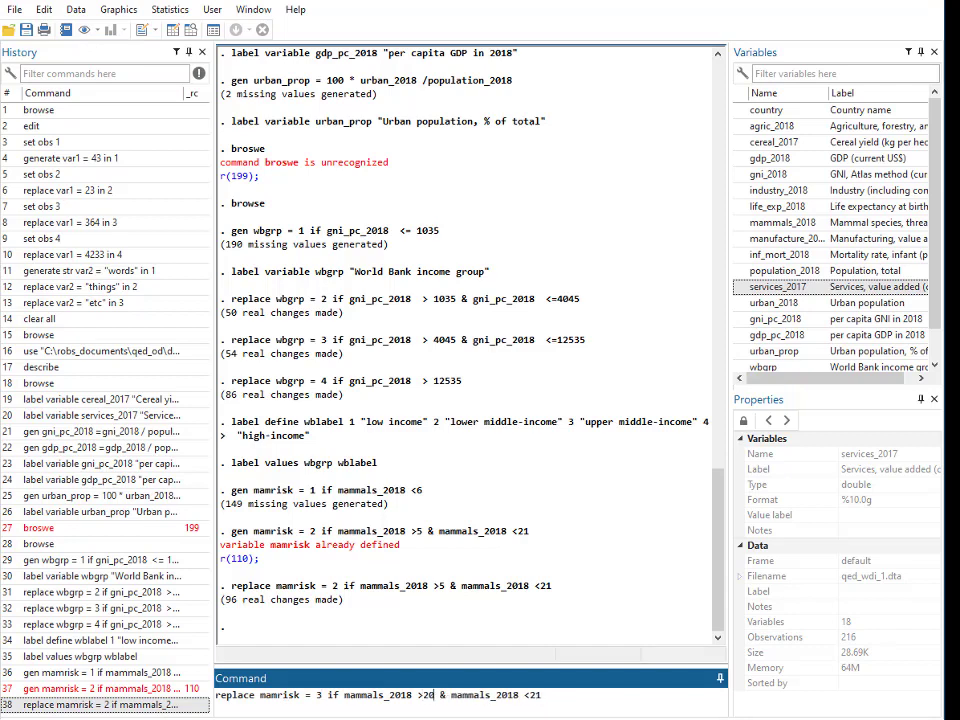
pyautogui.click(538, 697)
pyautogui.press('BackSpace')
pyautogui.write('5')
pyautogui.hotkey('alt', 'Tab')
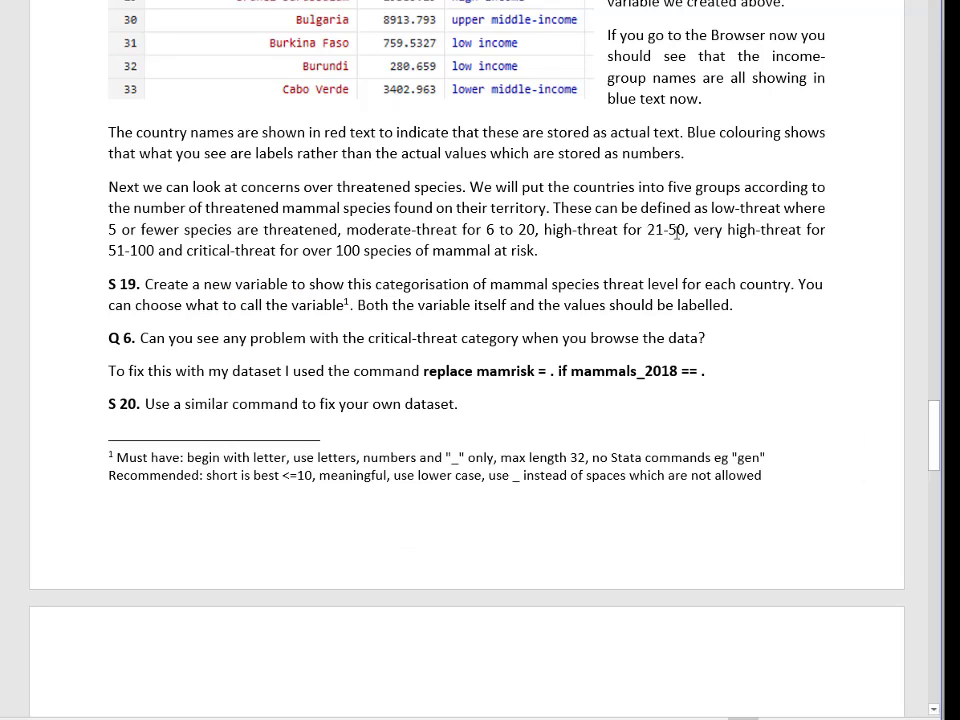
pyautogui.hotkey('alt', 'Tab')
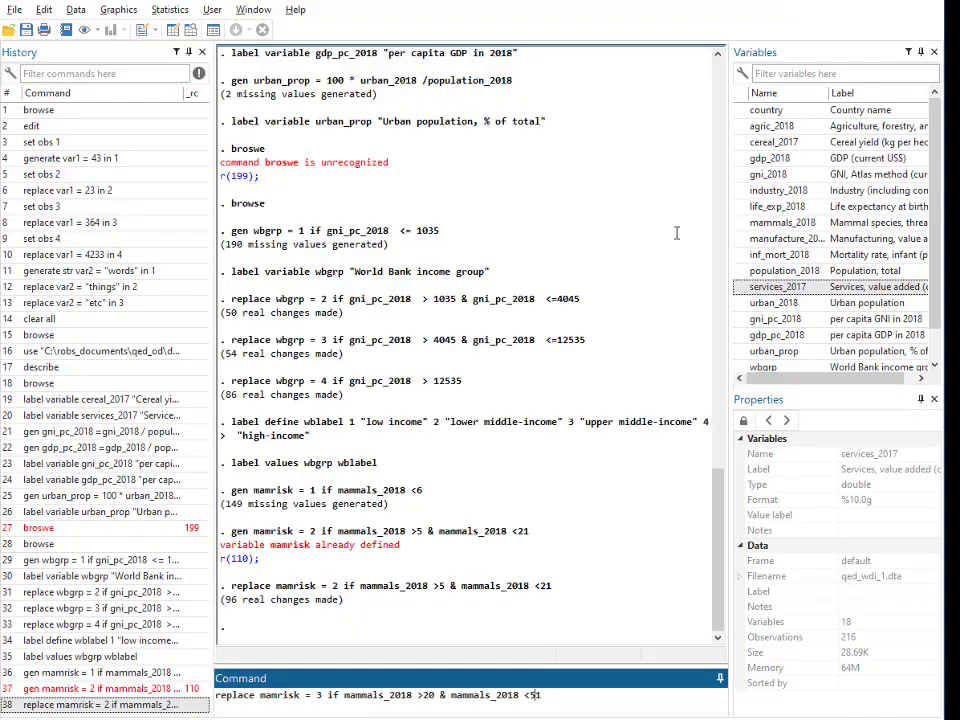
pyautogui.write('1')
pyautogui.press('Return')
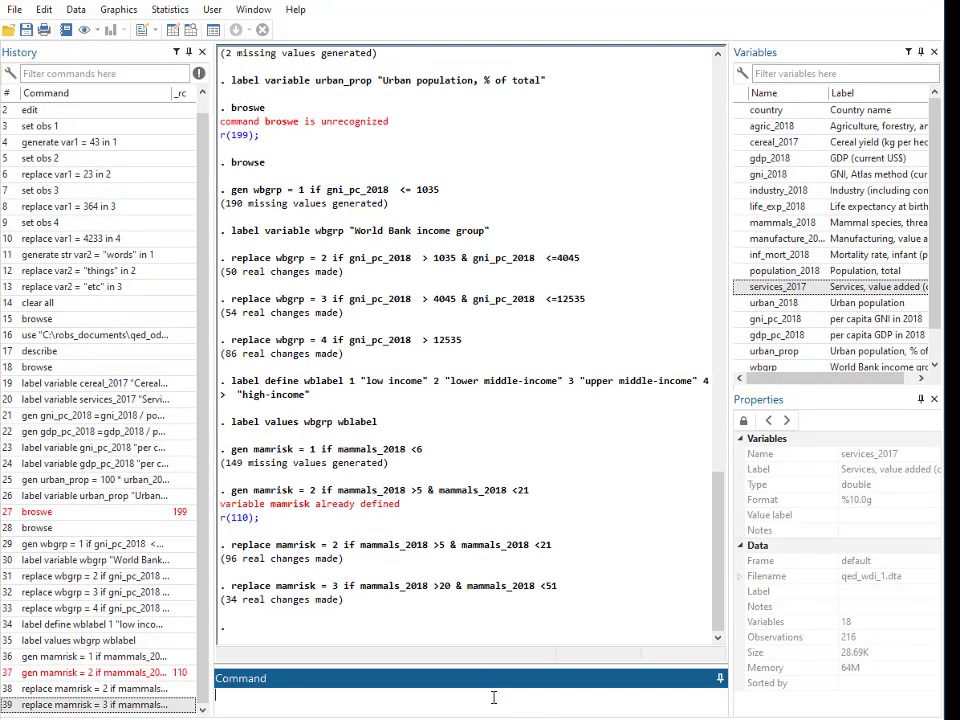
# Step: Run replace mamrisk = 4 if mammals_2018 >50 & mammals_2018 <101
pyautogui.click(96, 704)
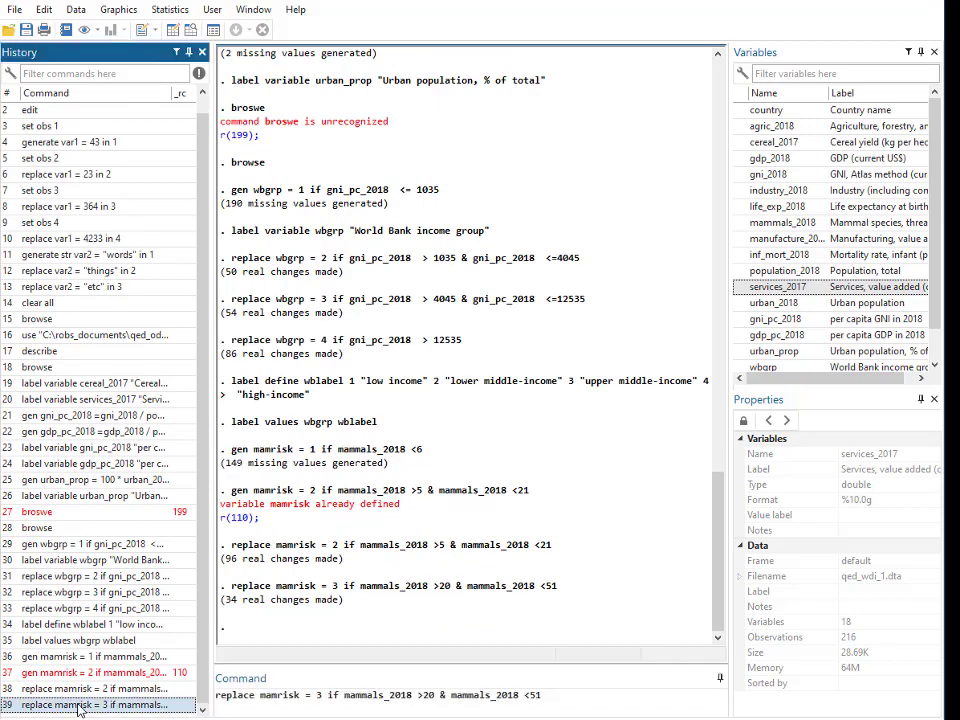
pyautogui.click(322, 695)
pyautogui.press('BackSpace')
pyautogui.write('4')
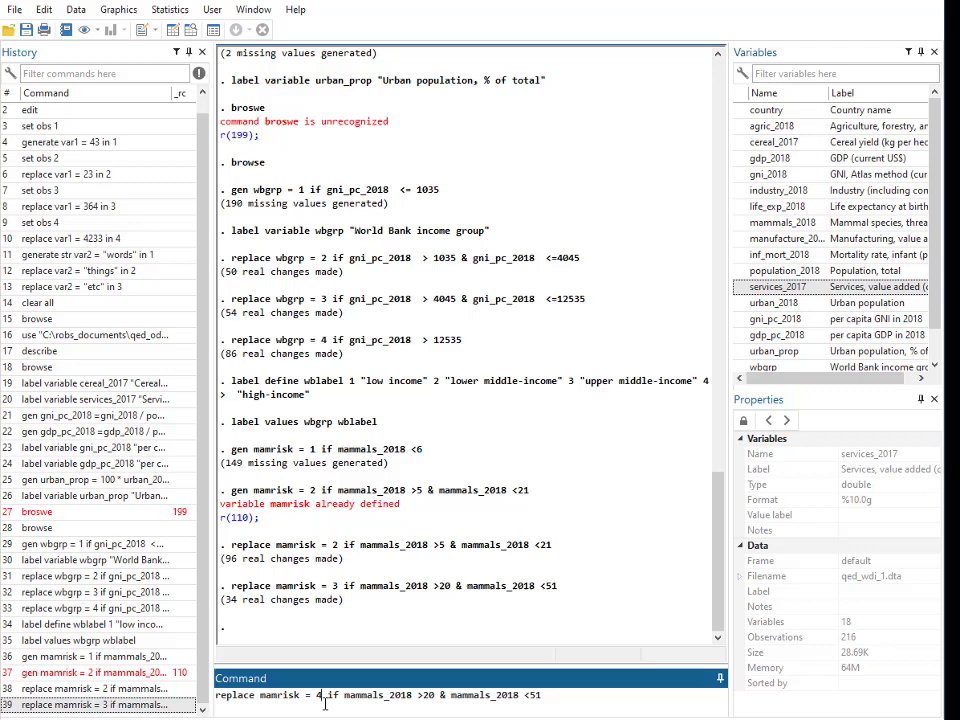
pyautogui.click(430, 699)
pyautogui.press('BackSpace')
pyautogui.write('5')
pyautogui.click(540, 697)
pyautogui.press('BackSpace')
pyautogui.press('BackSpace')
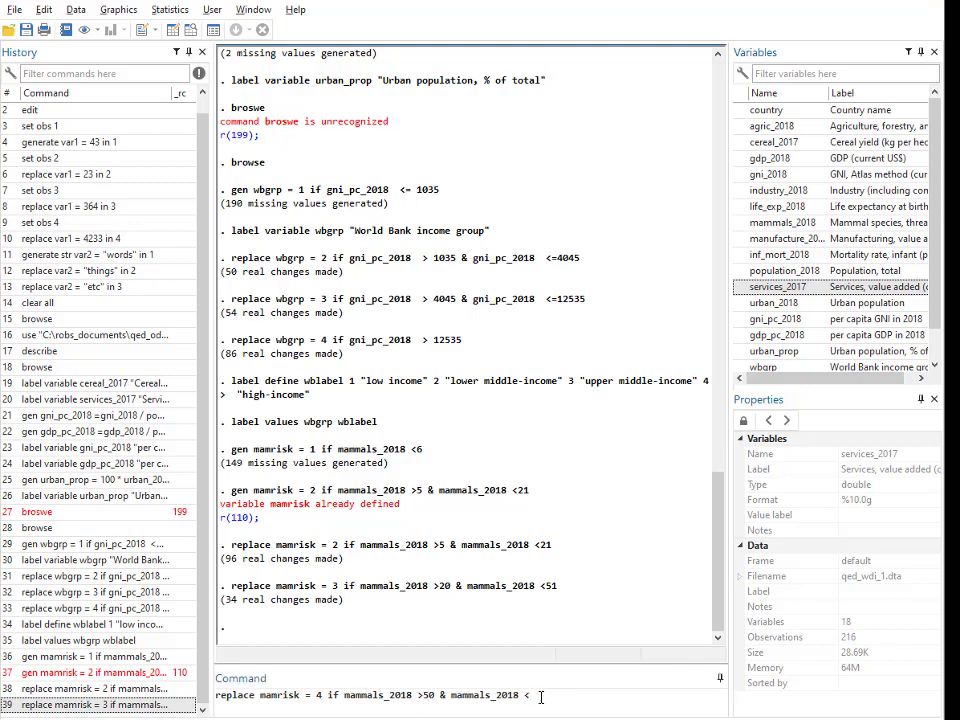
pyautogui.hotkey('alt', 'Tab')
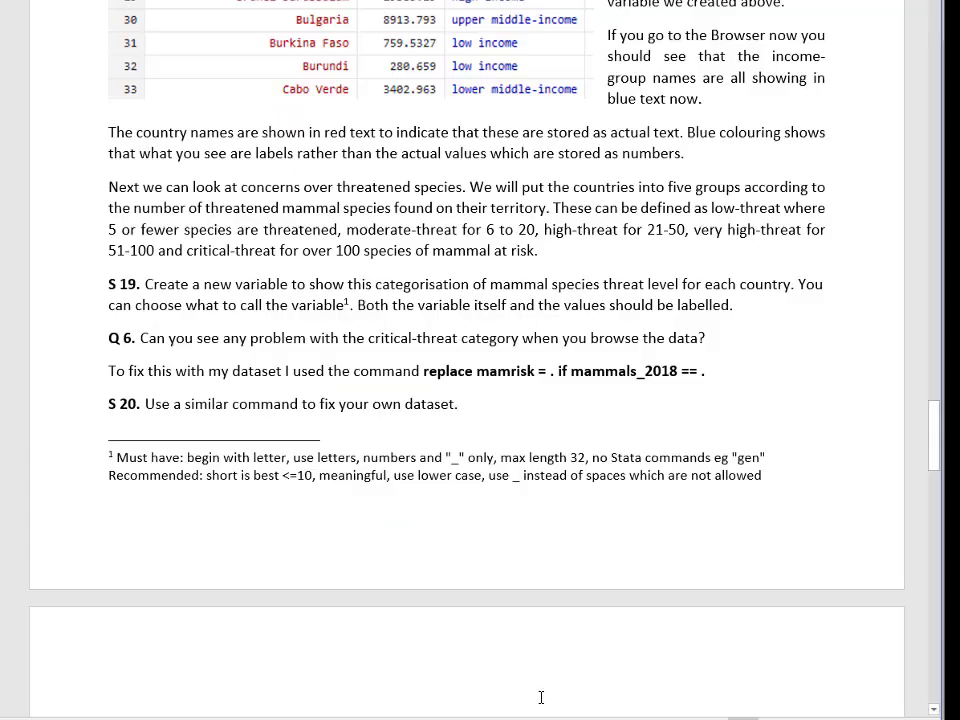
pyautogui.hotkey('alt', 'Tab')
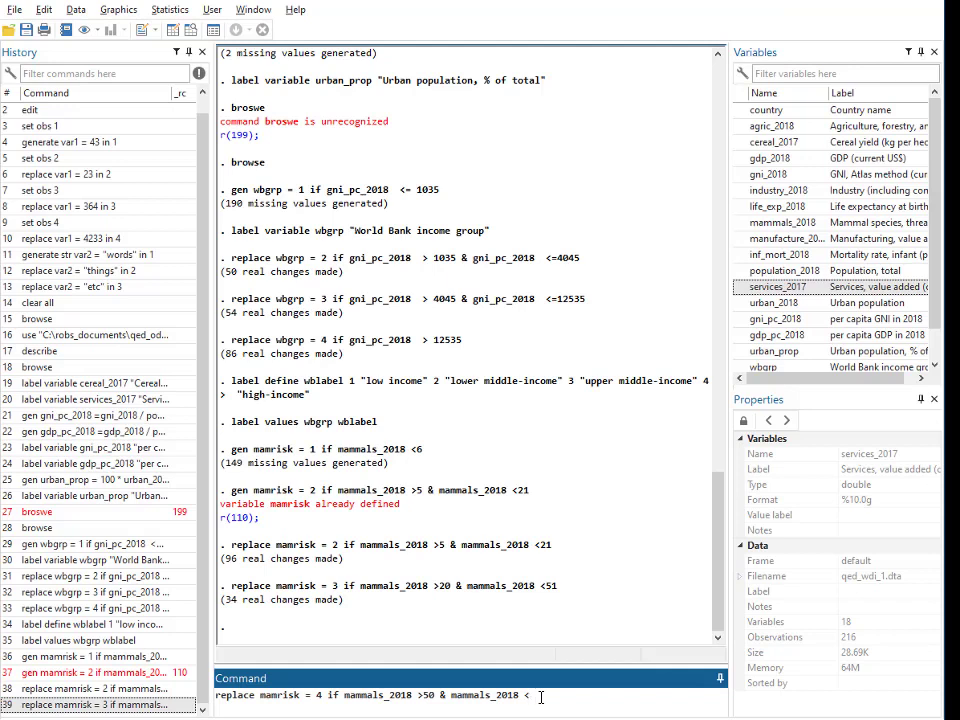
pyautogui.write('100')
pyautogui.press('BackSpace')
pyautogui.write('1')
pyautogui.press('Return')
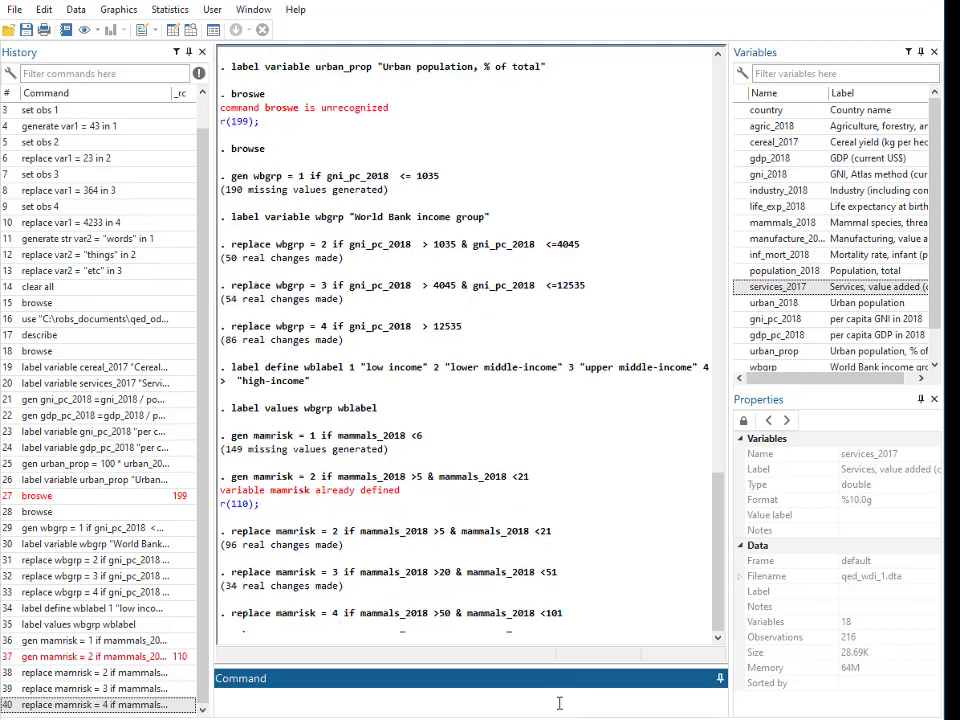
# Step: Run replace mamrisk = 5 if mammals_2018 >100
pyautogui.click(90, 704)
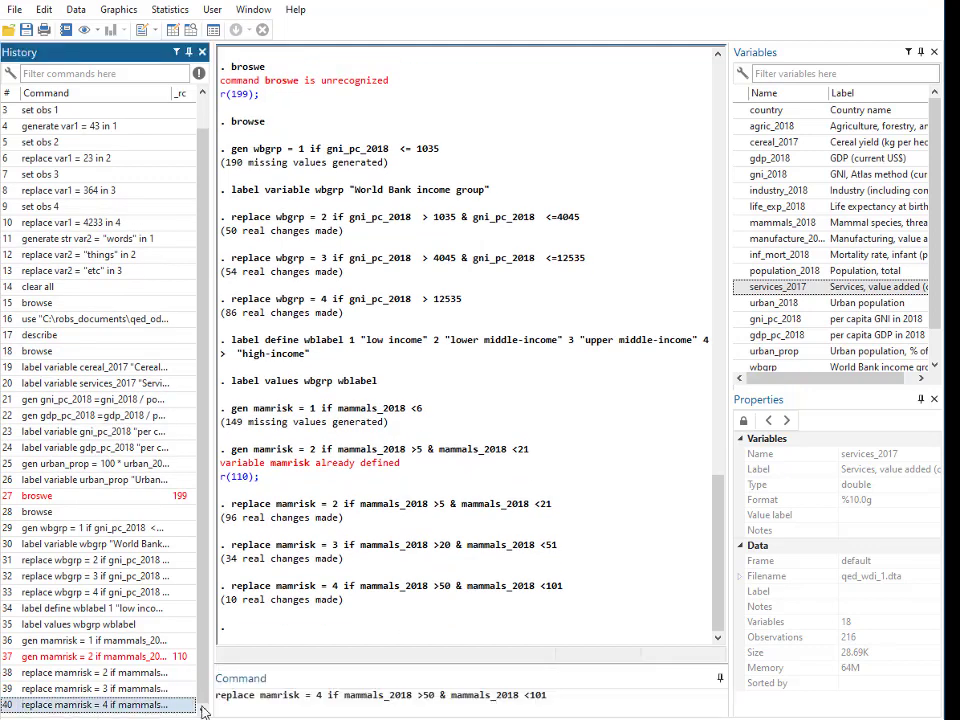
pyautogui.click(317, 697)
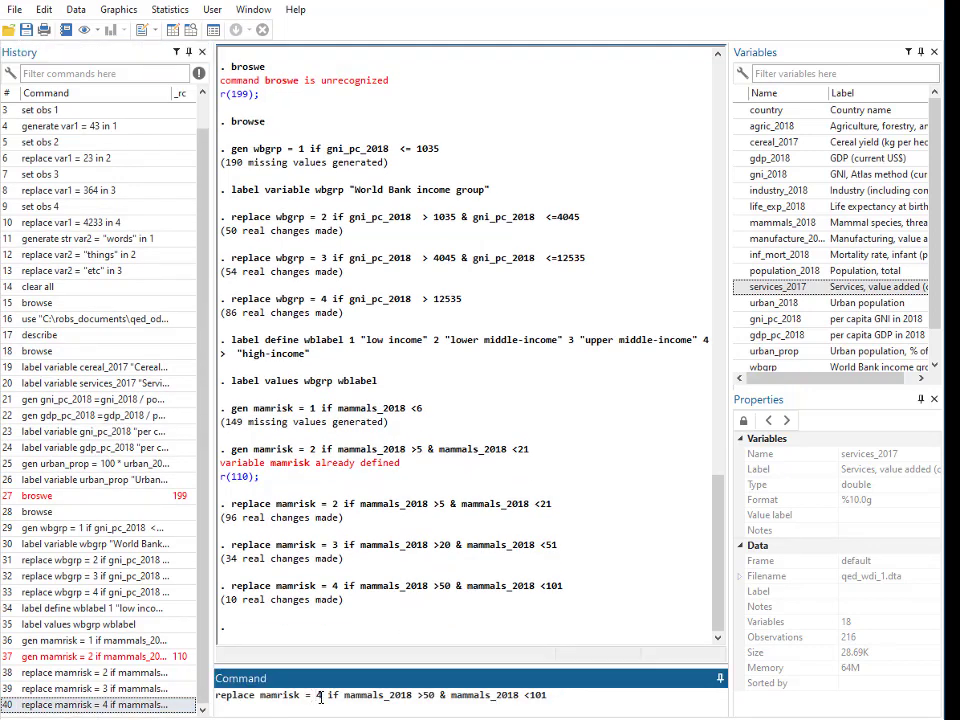
pyautogui.press('BackSpace')
pyautogui.write('5')
pyautogui.press('Delete')
pyautogui.press('Delete')
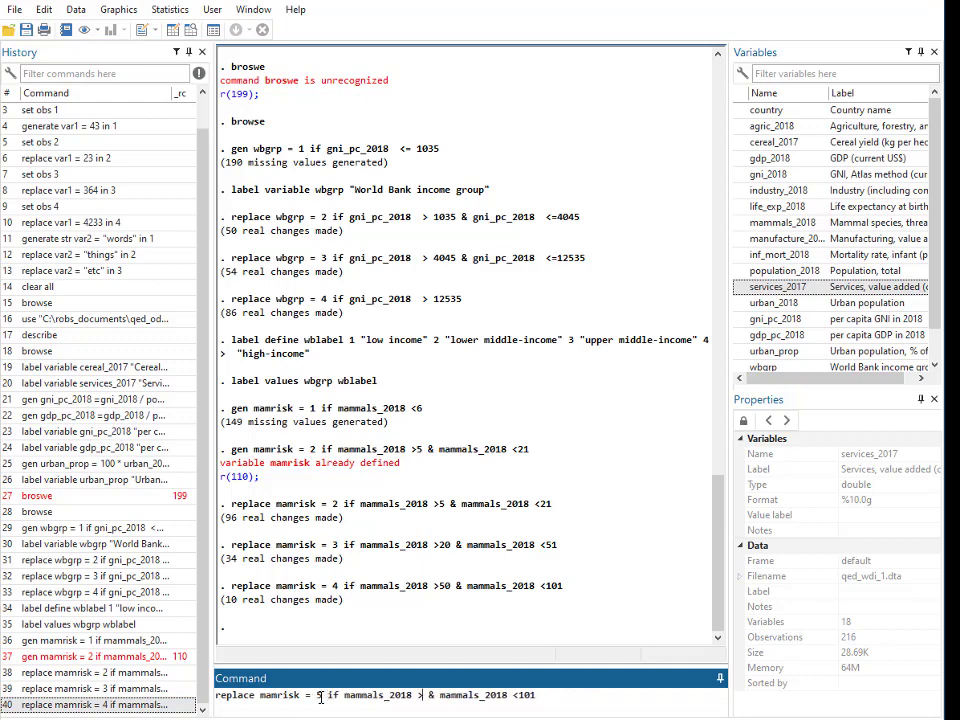
pyautogui.write('100')
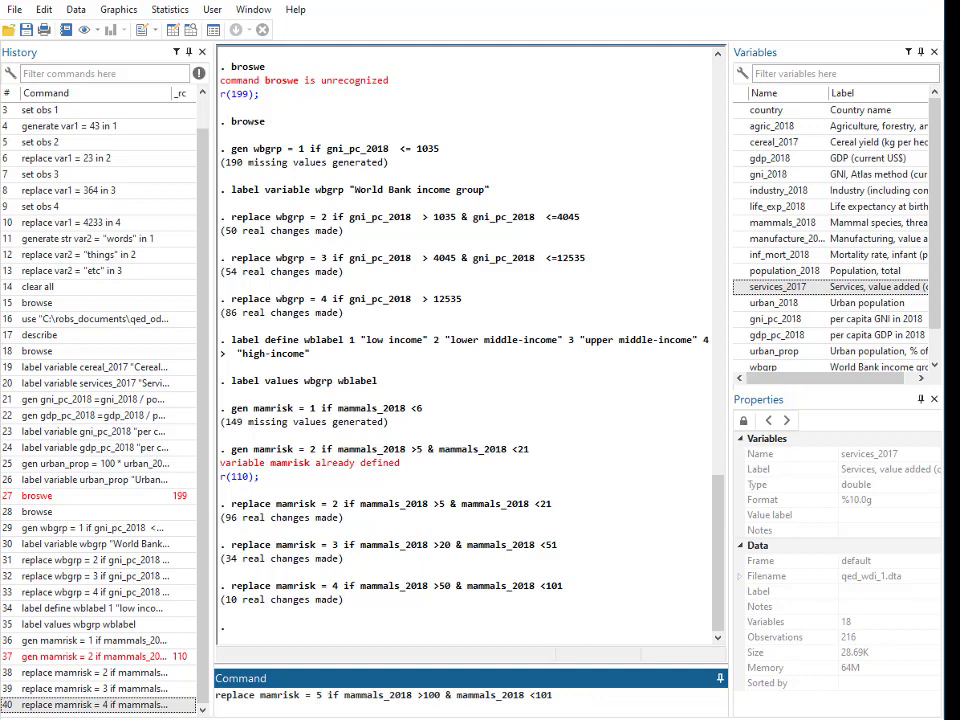
pyautogui.click(552, 695)
pyautogui.press('BackSpace')
pyautogui.write('.')
pyautogui.press('BackSpace')
pyautogui.press('BackSpace')
pyautogui.press('BackSpace')
pyautogui.press('BackSpace')
pyautogui.press('BackSpace')
pyautogui.press('BackSpace')
pyautogui.press('BackSpace')
pyautogui.press('BackSpace')
pyautogui.press('BackSpace')
pyautogui.press('BackSpace')
pyautogui.press('BackSpace')
pyautogui.press('BackSpace')
pyautogui.press('BackSpace')
pyautogui.press('BackSpace')
pyautogui.press('BackSpace')
pyautogui.press('BackSpace')
pyautogui.press('BackSpace')
pyautogui.press('BackSpace')
pyautogui.press('BackSpace')
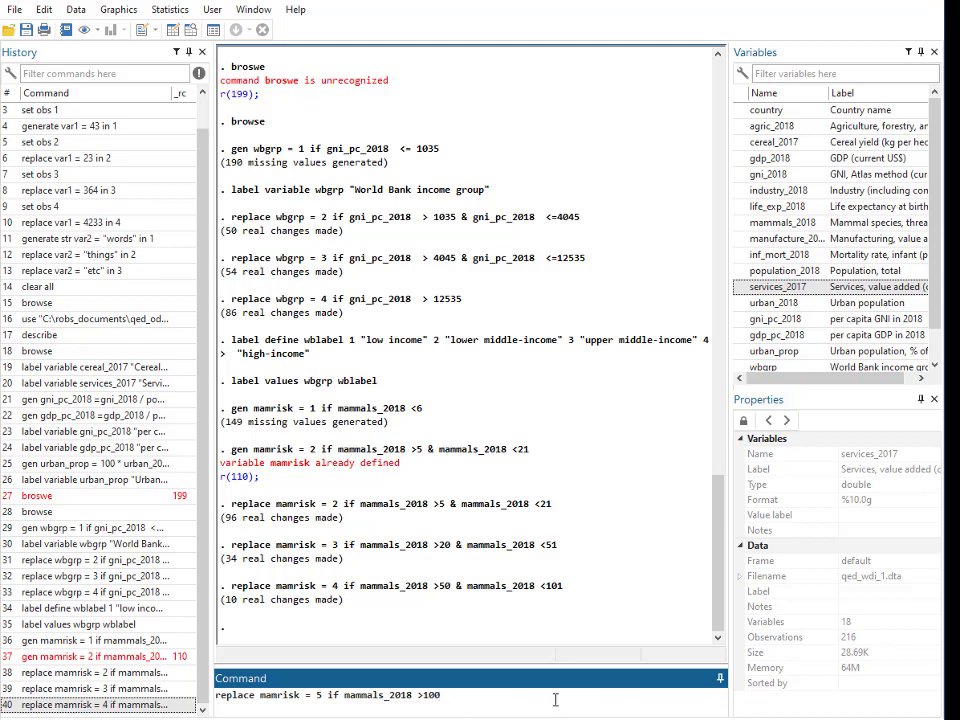
pyautogui.press('Return')
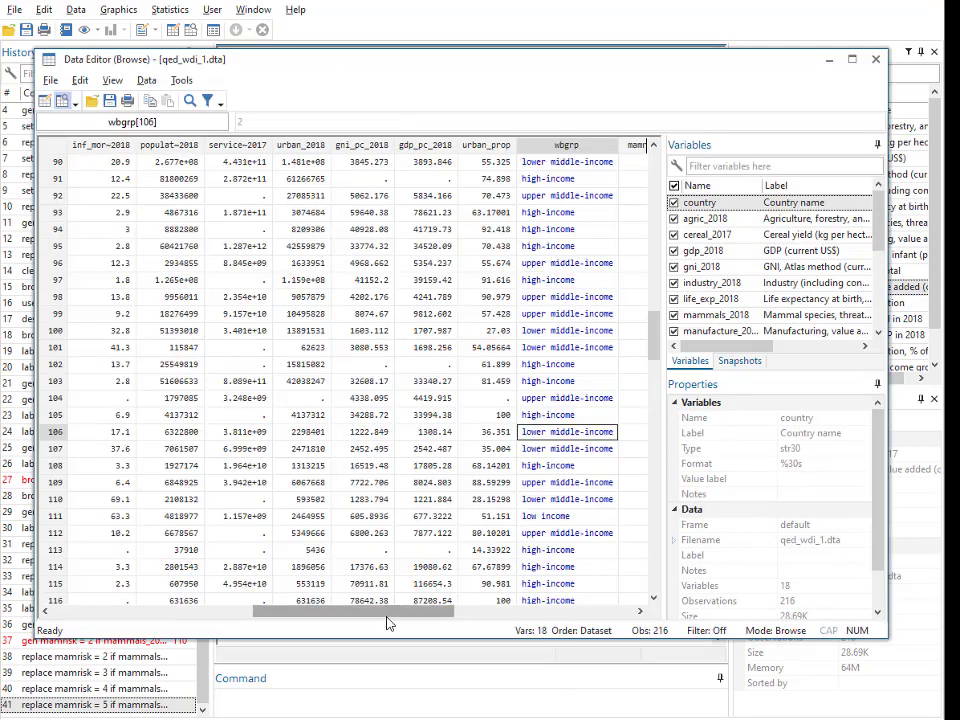
# Step: Scroll the Data Editor to check the mamrisk codes, then switch to the Word handout
pyautogui.moveTo(388, 626); pyautogui.dragTo(439, 621)
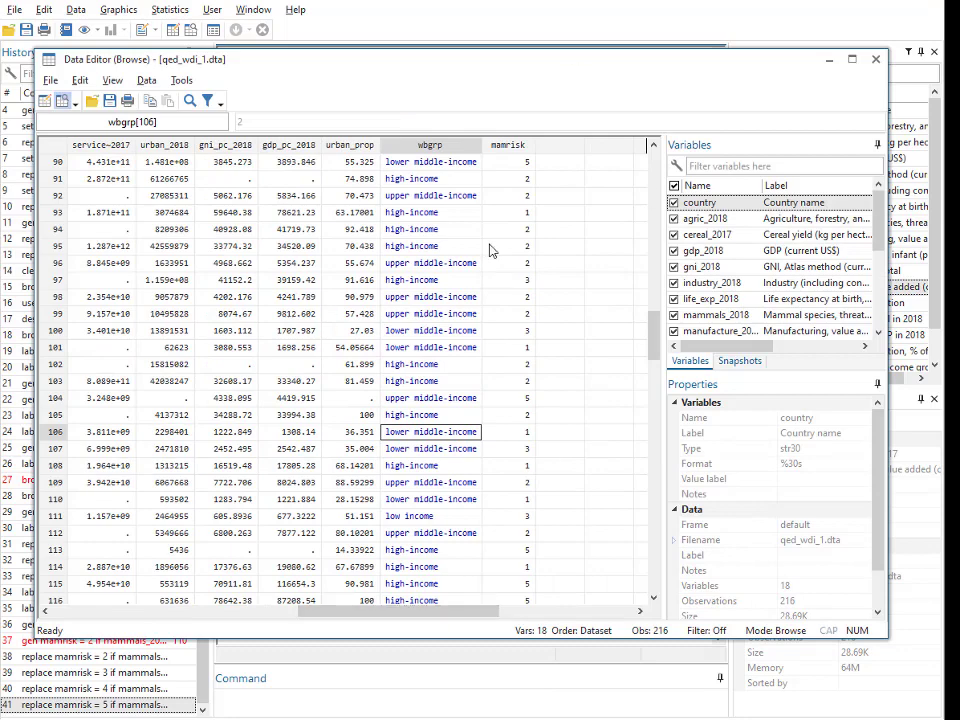
pyautogui.scroll(-11, 503, 465)
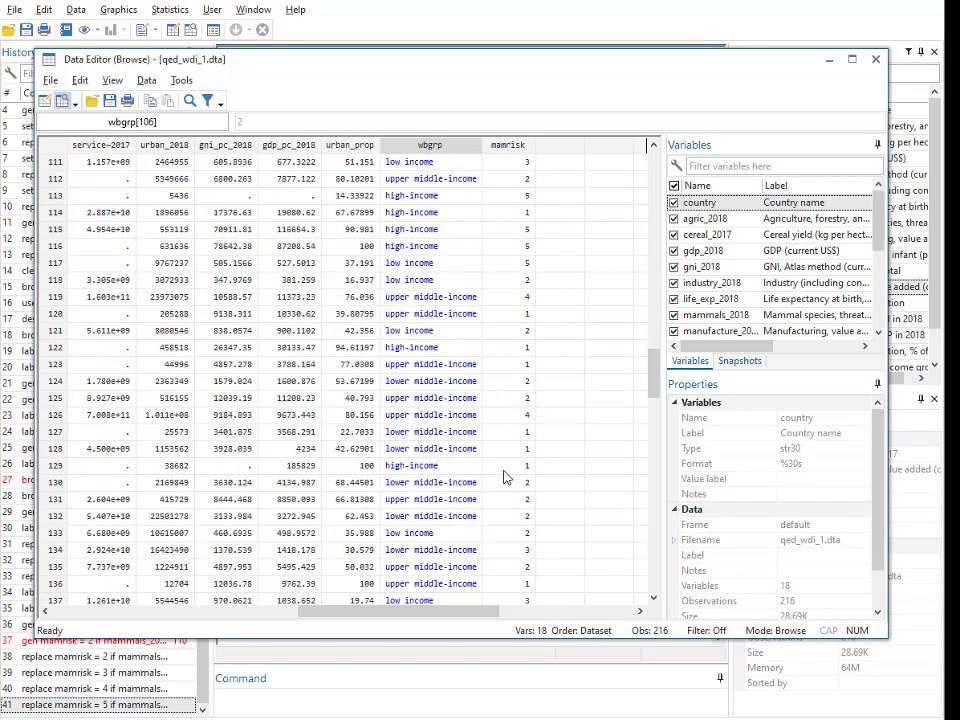
pyautogui.scroll(-4, 505, 486)
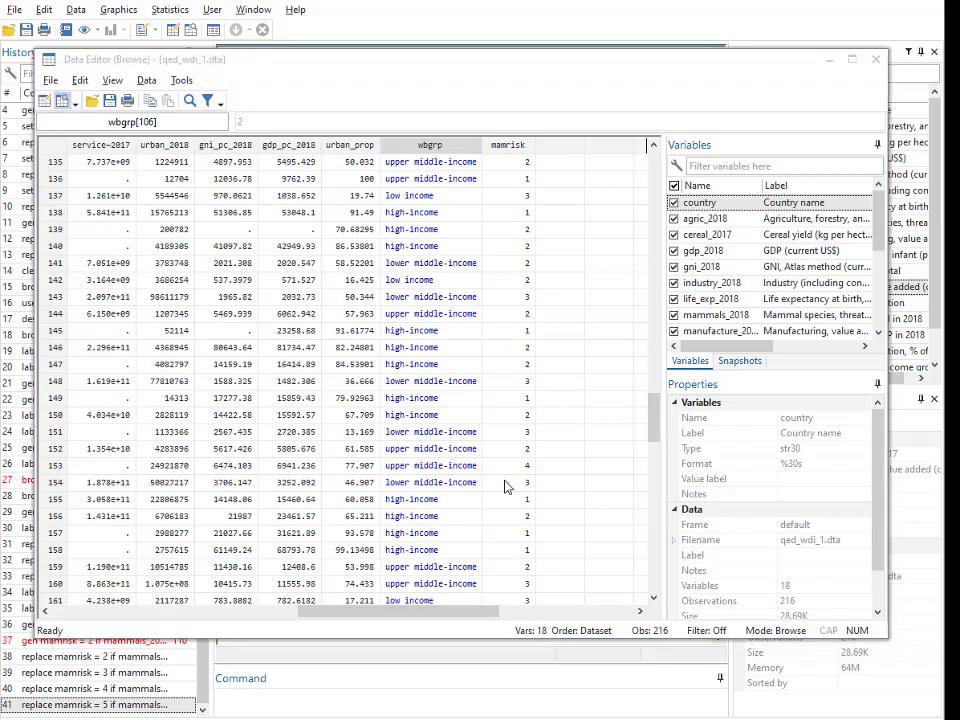
pyautogui.hotkey('alt', 'Tab')
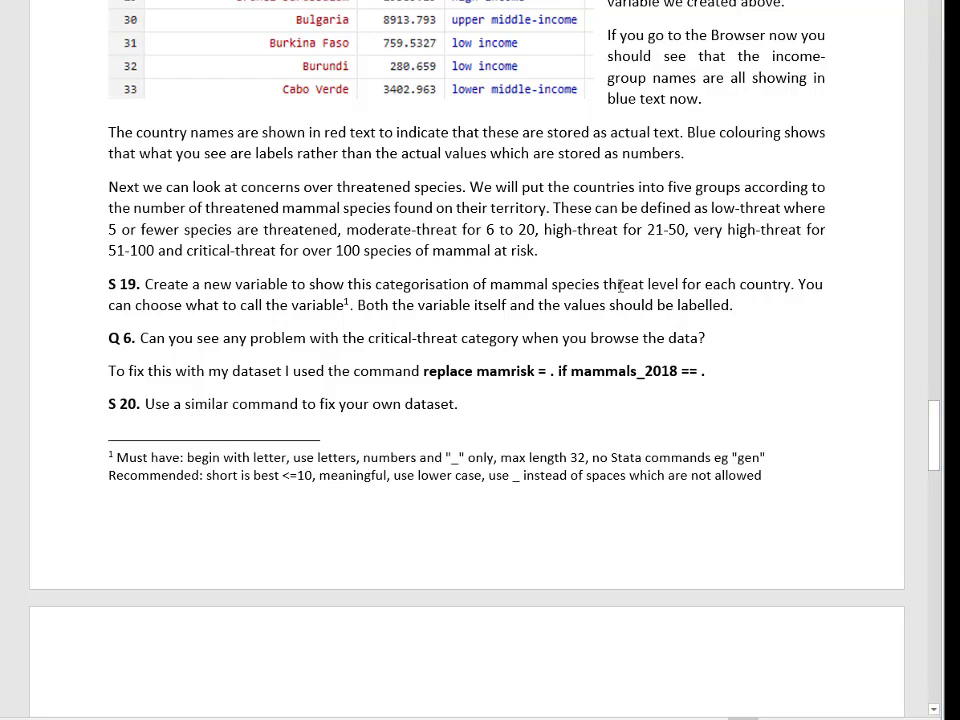
# Step: Run label variable mamrisk "mammal species threat level"
pyautogui.hotkey('alt', 'Tab')
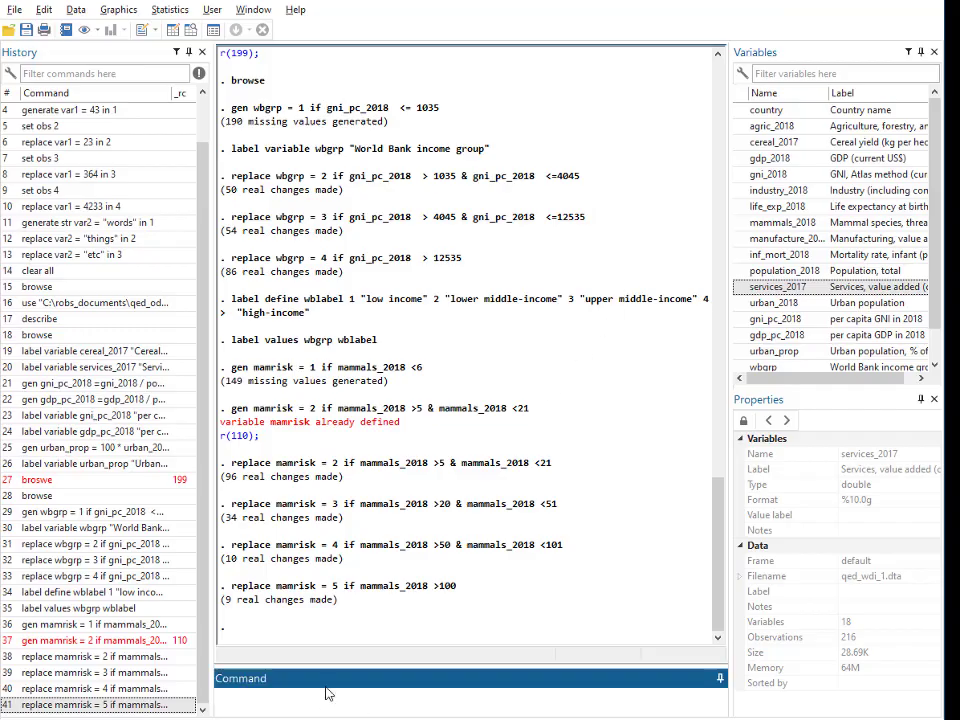
pyautogui.write('label variable mame')
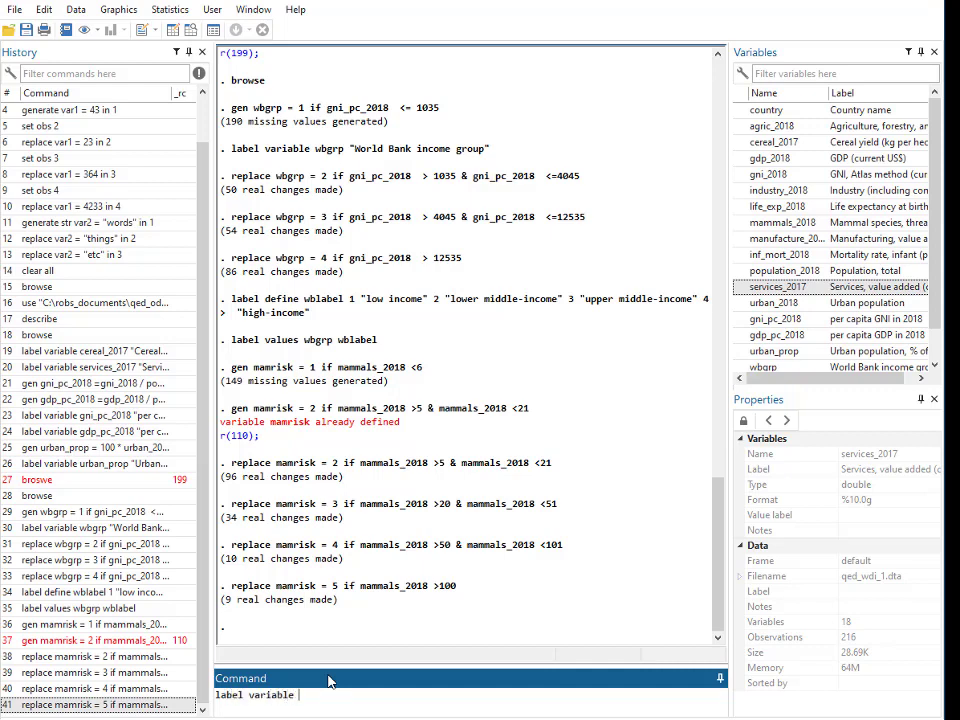
pyautogui.press('BackSpace')
pyautogui.write('risk ')
pyautogui.write('"')
pyautogui.write('threat 1')
pyautogui.write('evel 6')
pyautogui.press('BackSpace')
pyautogui.press('BackSpace')
pyautogui.press('BackSpace')
pyautogui.press('Left')
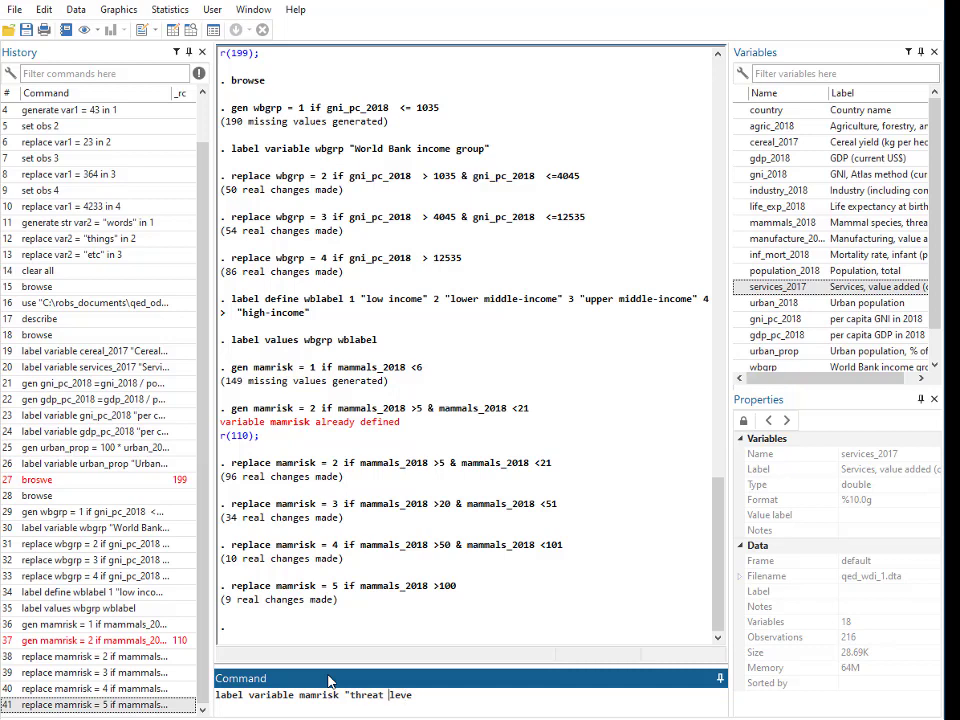
pyautogui.press('Left')
pyautogui.press('Left')
pyautogui.press('Left')
pyautogui.press('Left')
pyautogui.press('Left')
pyautogui.write('mama')
pyautogui.press('BackSpace')
pyautogui.write('mal species')
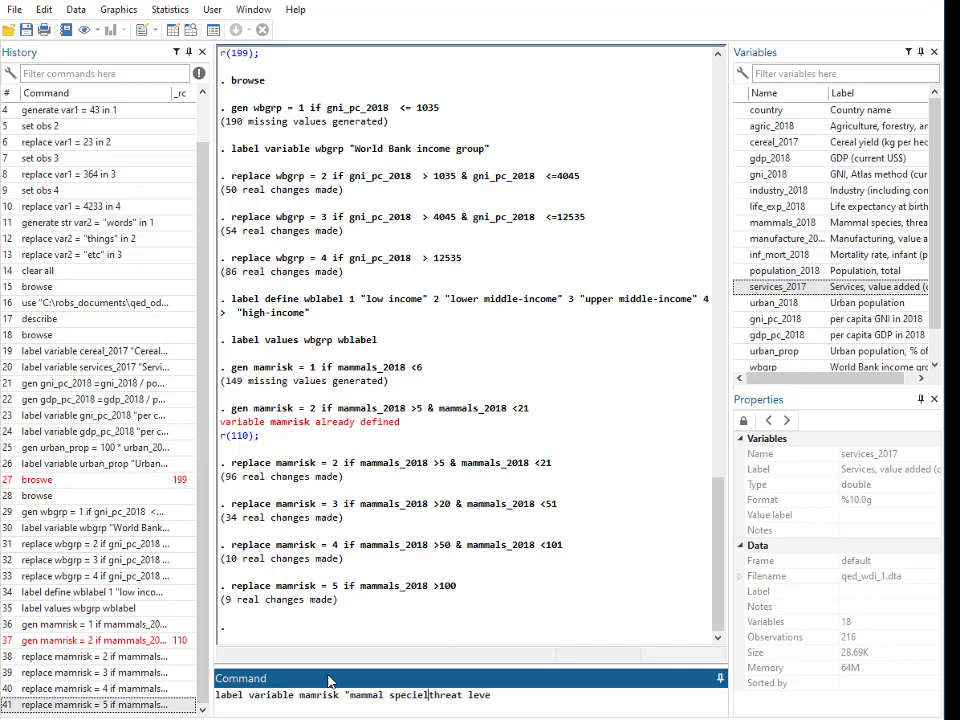
pyautogui.press('Left')
pyautogui.press('Left')
pyautogui.press('Left')
pyautogui.press('Left')
pyautogui.press('Left')
pyautogui.press('Left')
pyautogui.press('Left')
pyautogui.press('Left')
pyautogui.press('BackSpace')
pyautogui.press('End')
pyautogui.write('l"')
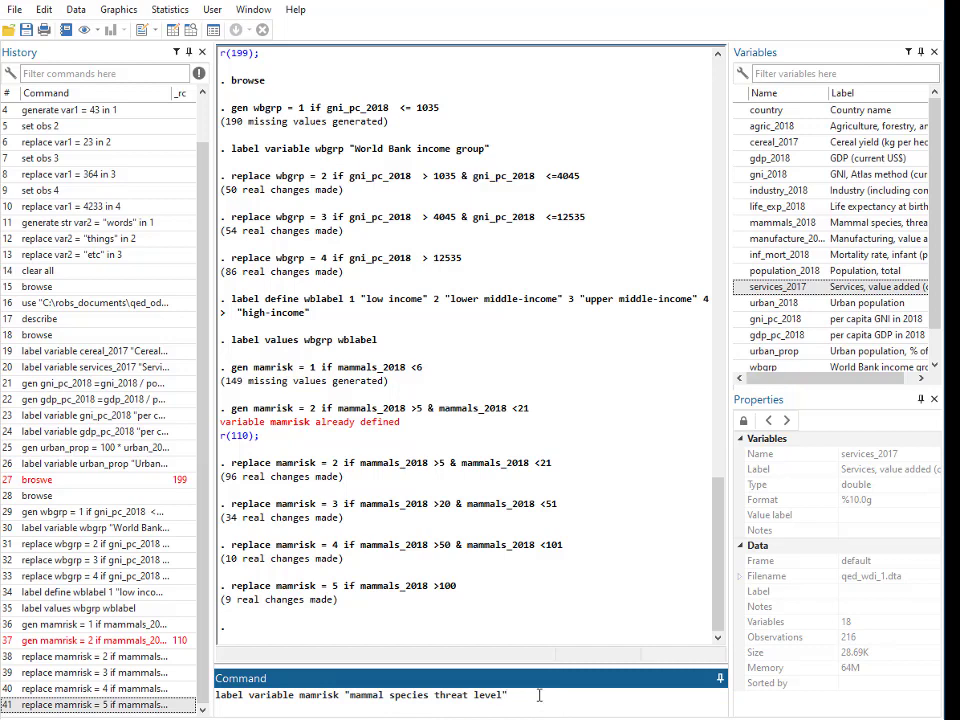
pyautogui.press('Return')
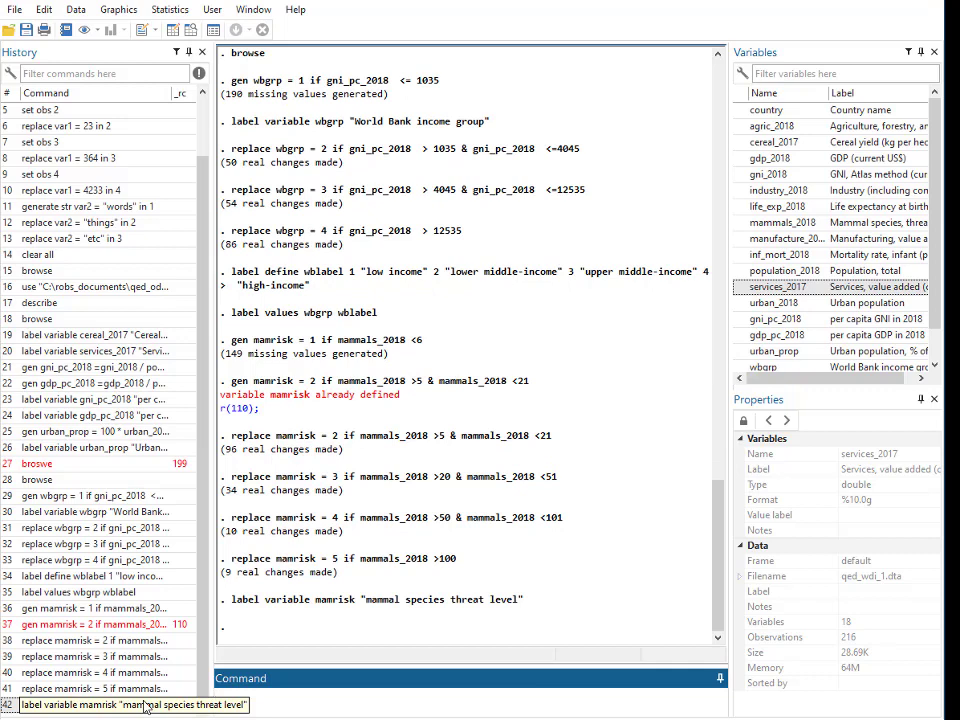
# Step: Start label define risklab with code 1 as "low-threat"
pyautogui.write('label define')
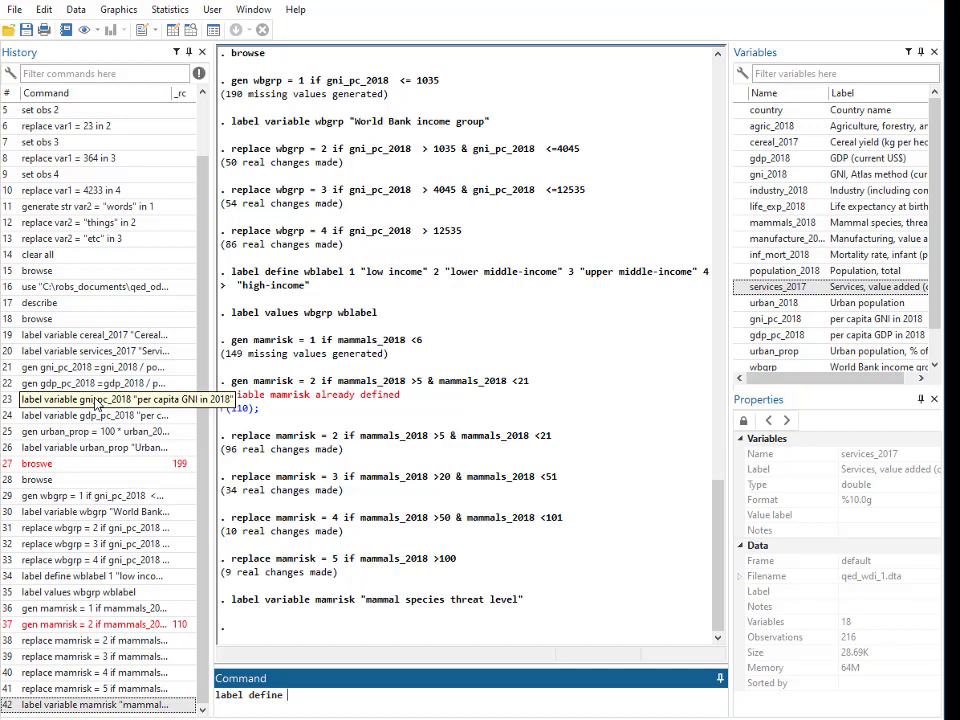
pyautogui.write('risklab 1 "low-threat"')
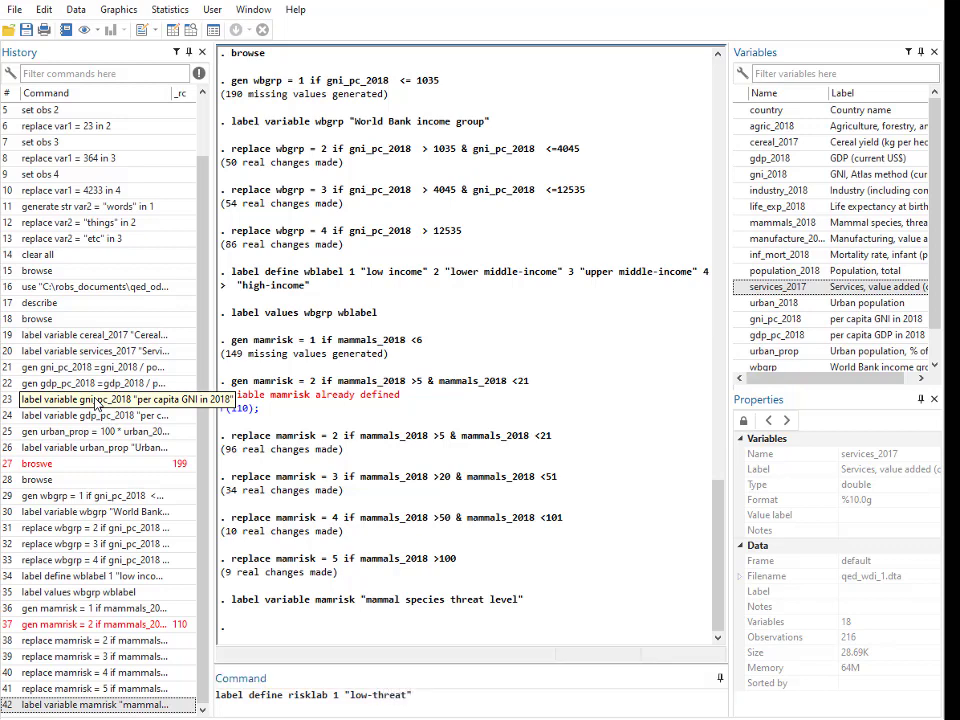
# Step: Add codes 2–5 as moderate-threat, high-threat, very high-threat, critical threat and run it
pyautogui.hotkey('alt', 'Tab')
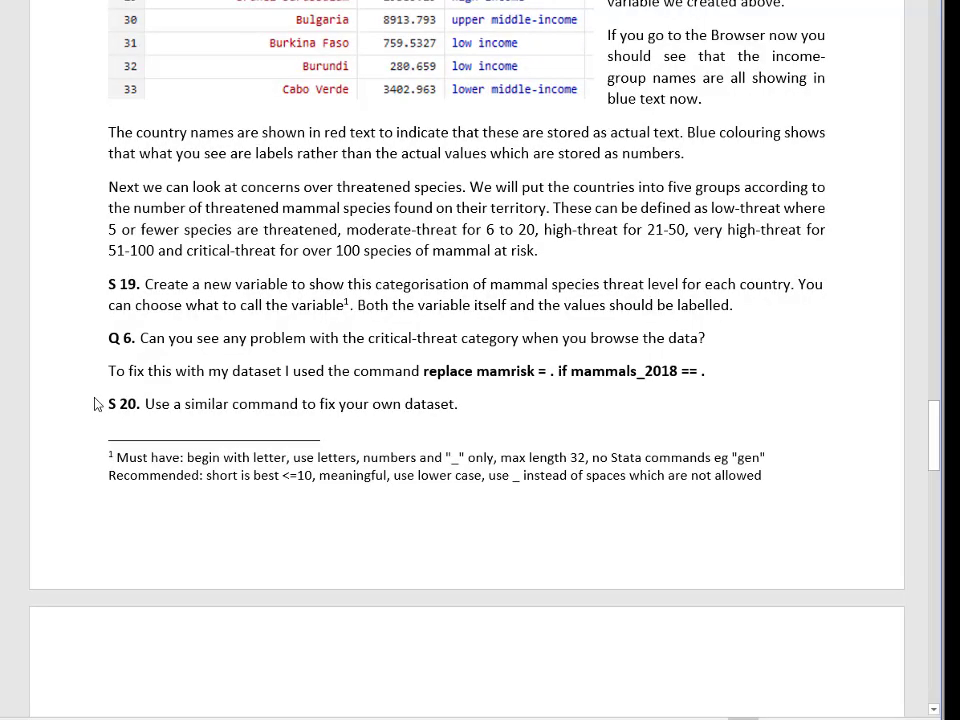
pyautogui.hotkey('alt', 'Tab')
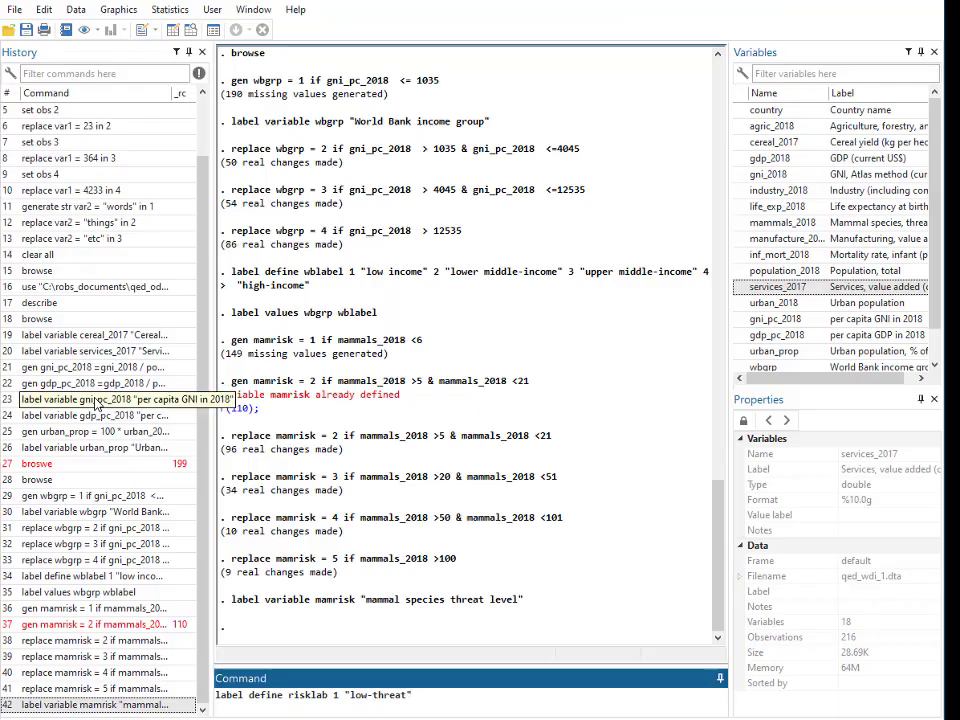
pyautogui.write('2 "moderate-threat"')
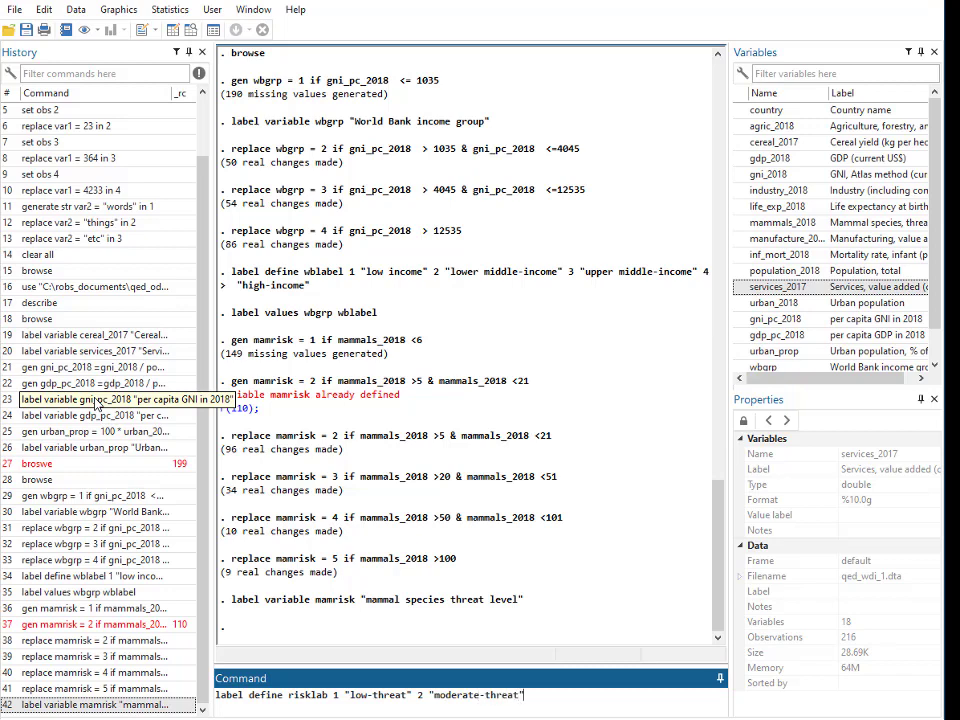
pyautogui.write(' 3 "high-threat" 4 "ver')
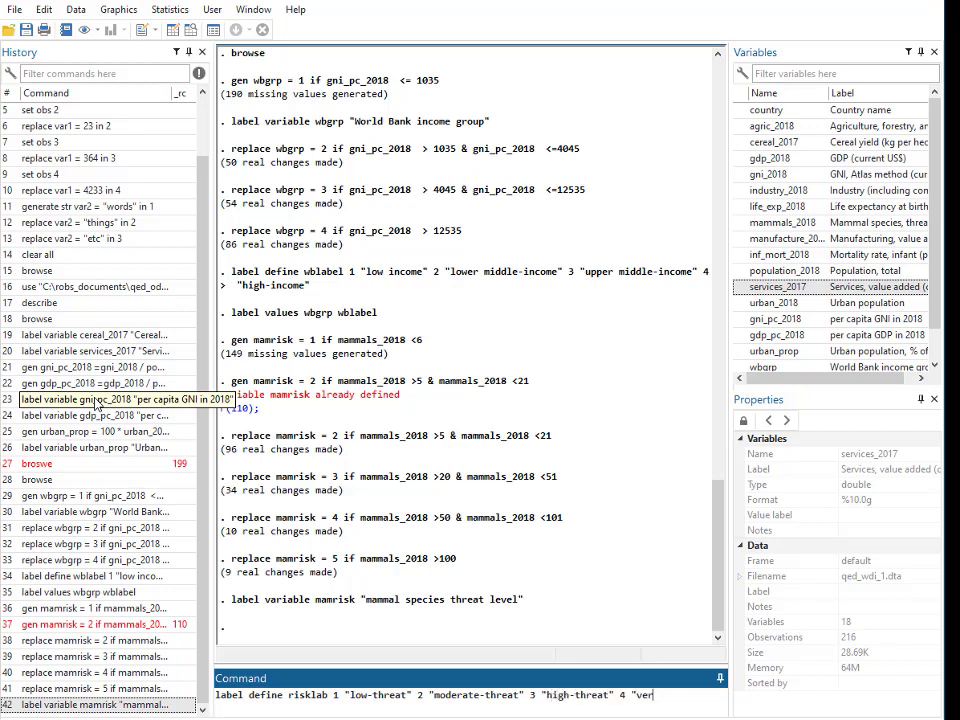
pyautogui.write('y high-threat" 5 "critical threat')
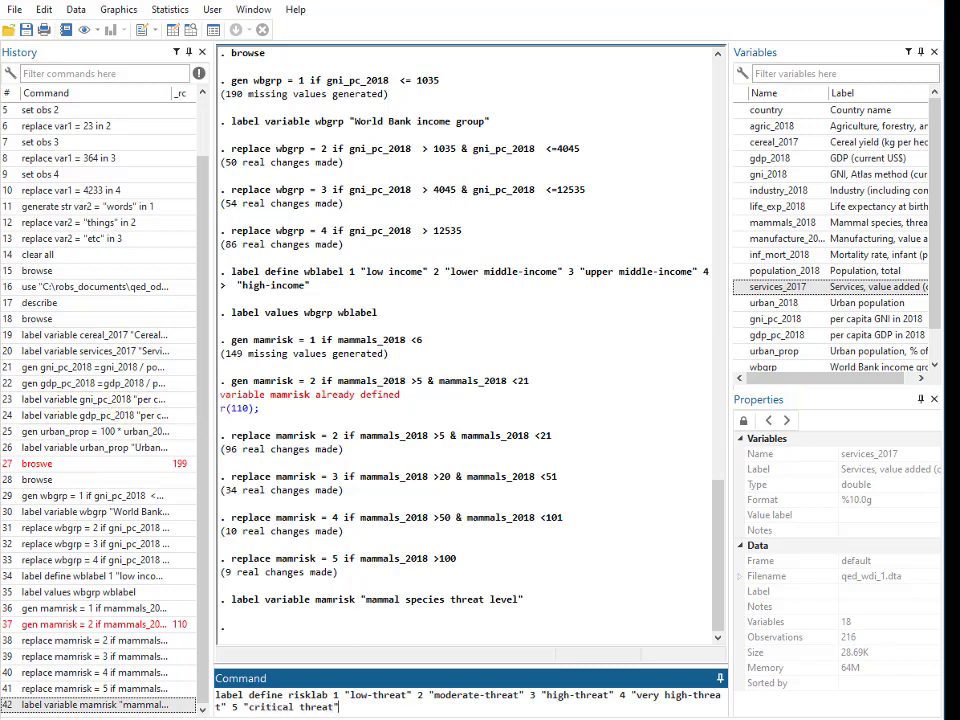
pyautogui.write('"')
pyautogui.press('Return')
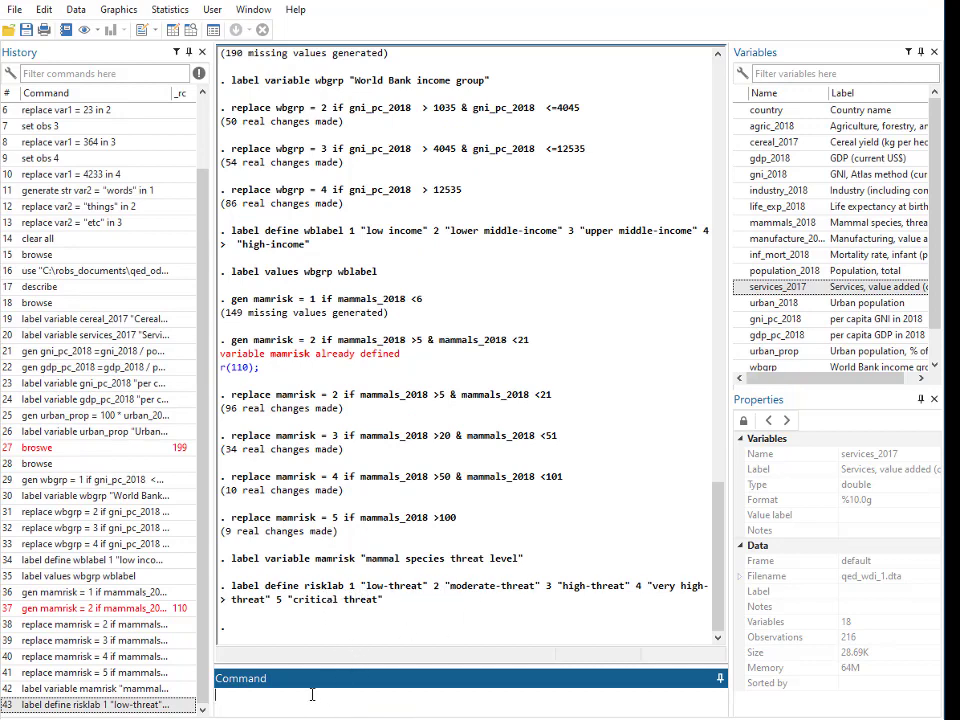
# Step: Attach risklab to mamrisk with label values and scroll through the labelled rows
pyautogui.write('labe')
pyautogui.write('l values ')
pyautogui.write('mame')
pyautogui.write('isk ')
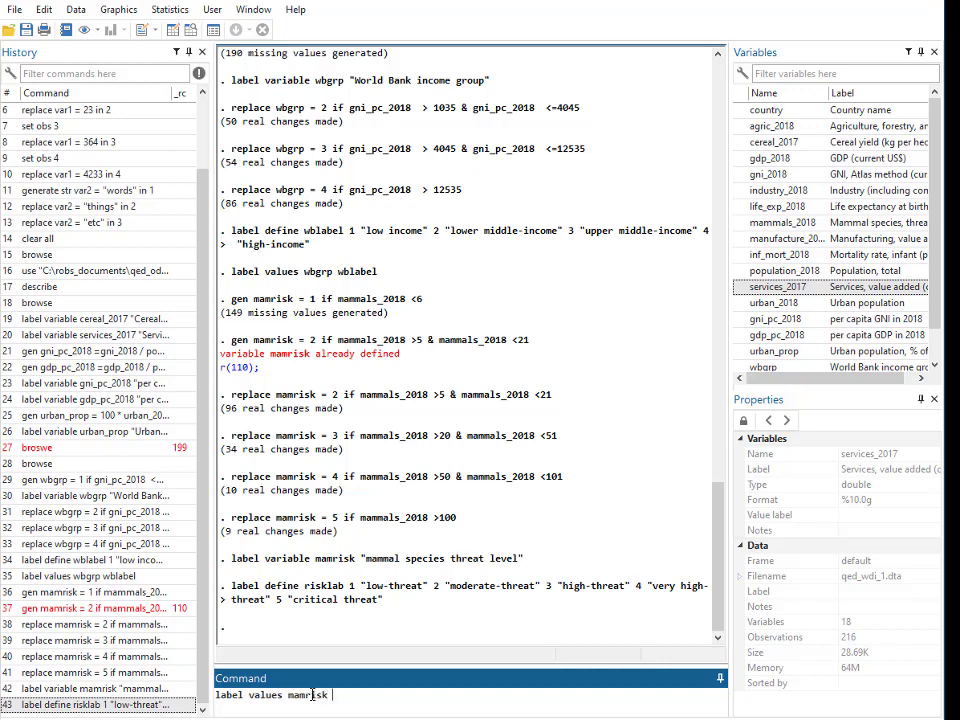
pyautogui.write('risklab')
pyautogui.press('Return')
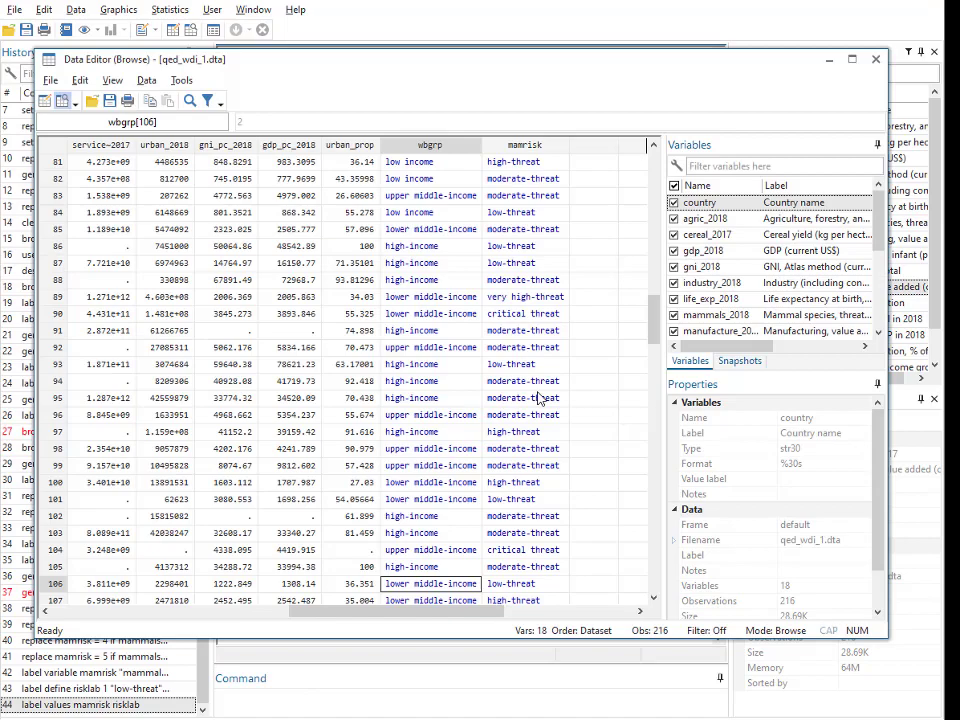
pyautogui.scroll(-16, 540, 398)
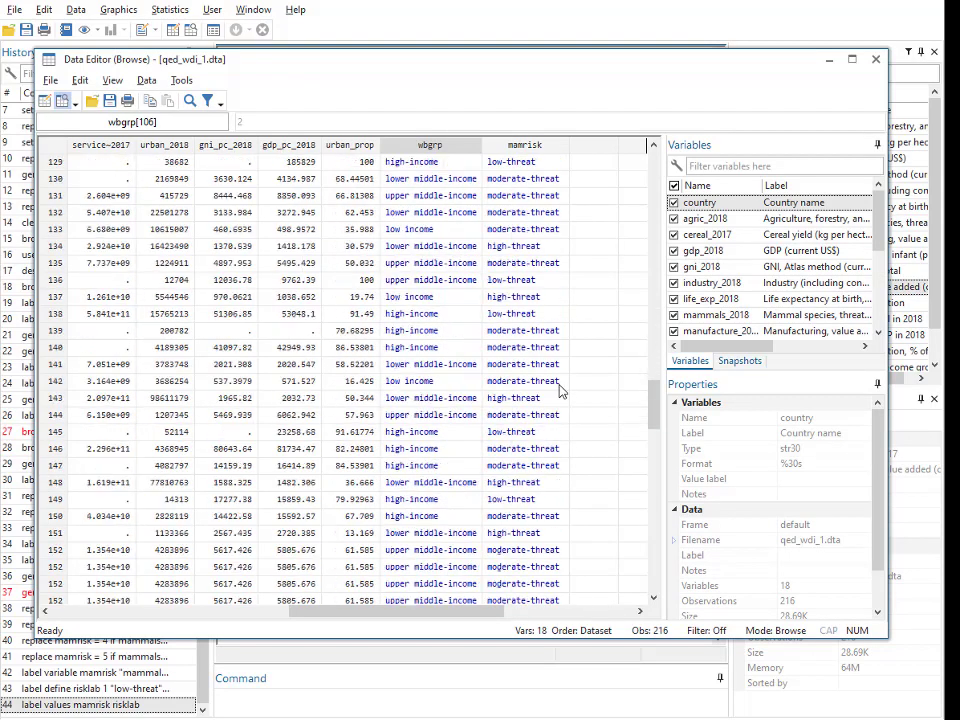
pyautogui.scroll(5, 560, 390)
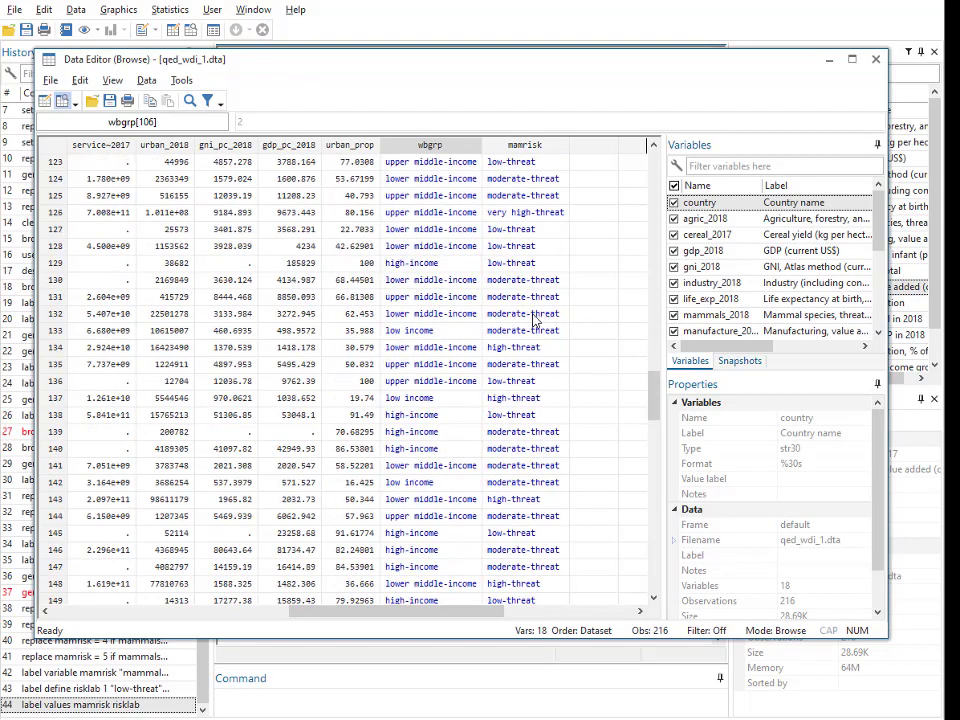
pyautogui.scroll(-16, 533, 320)
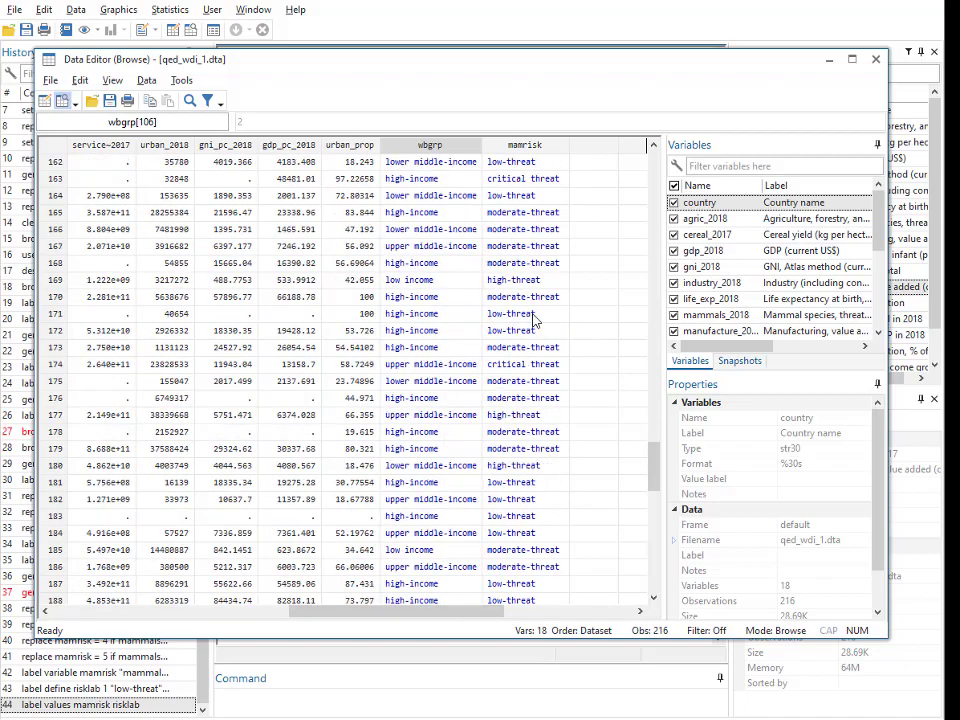
pyautogui.scroll(-12, 533, 320)
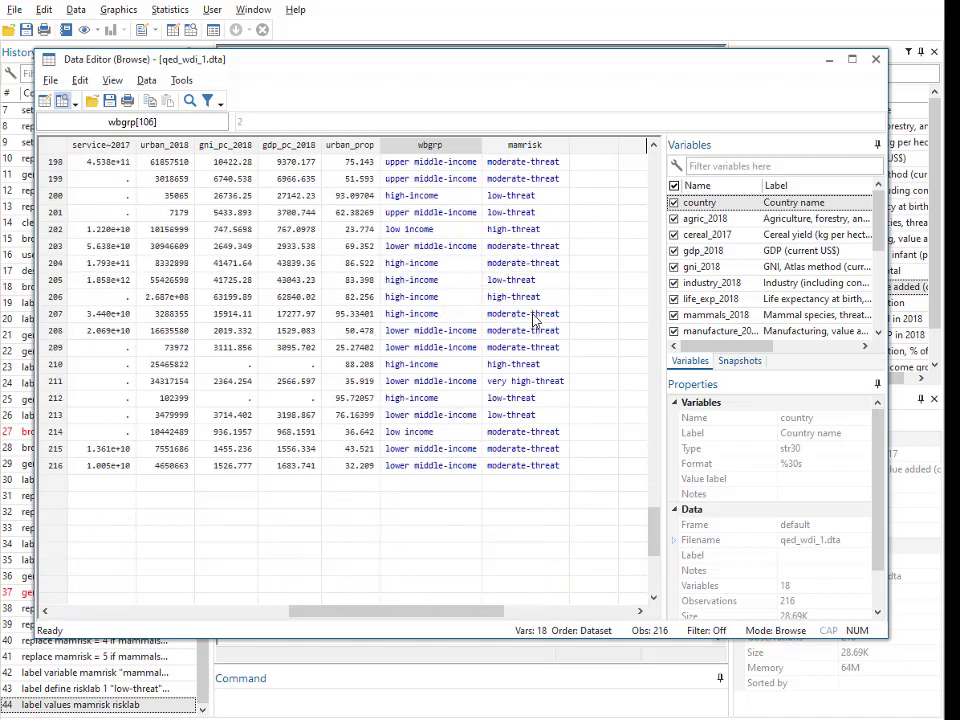
pyautogui.scroll(5, 533, 320)
pyautogui.scroll(-4, 531, 325)
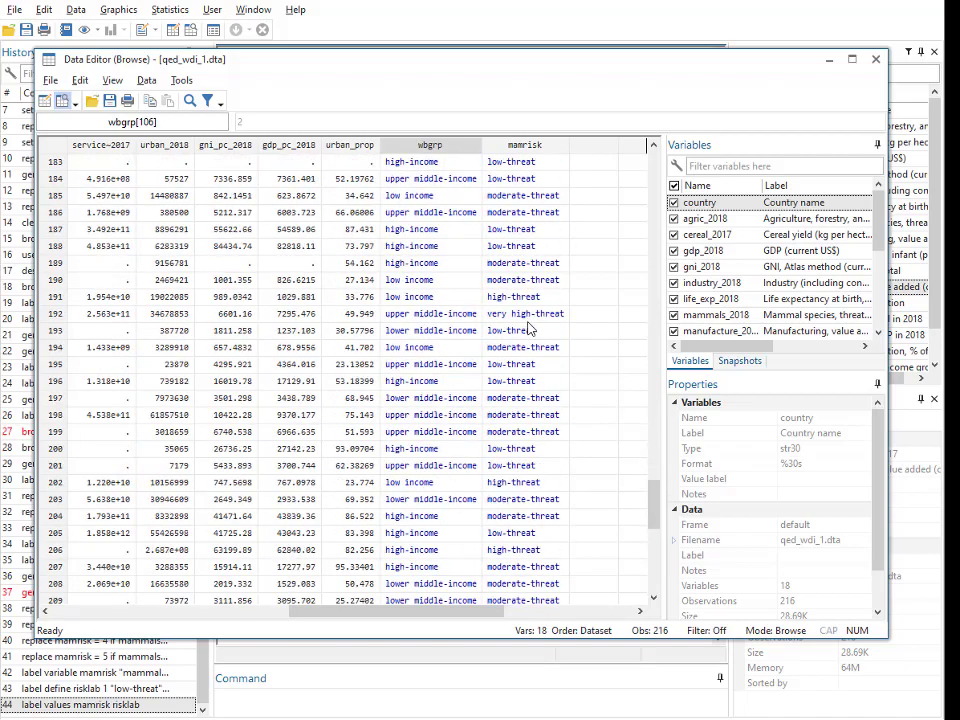
pyautogui.scroll(7, 530, 330)
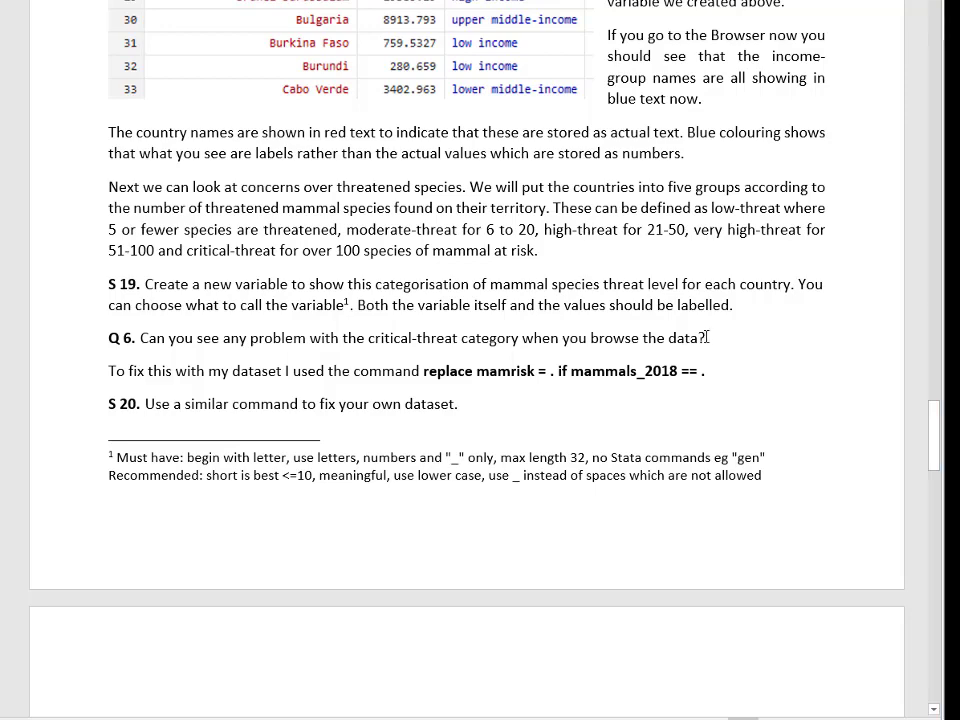
# Step: Drag mammals_2018 in the Variables pane so it sits directly before mamrisk
pyautogui.hotkey('alt', 'Tab')
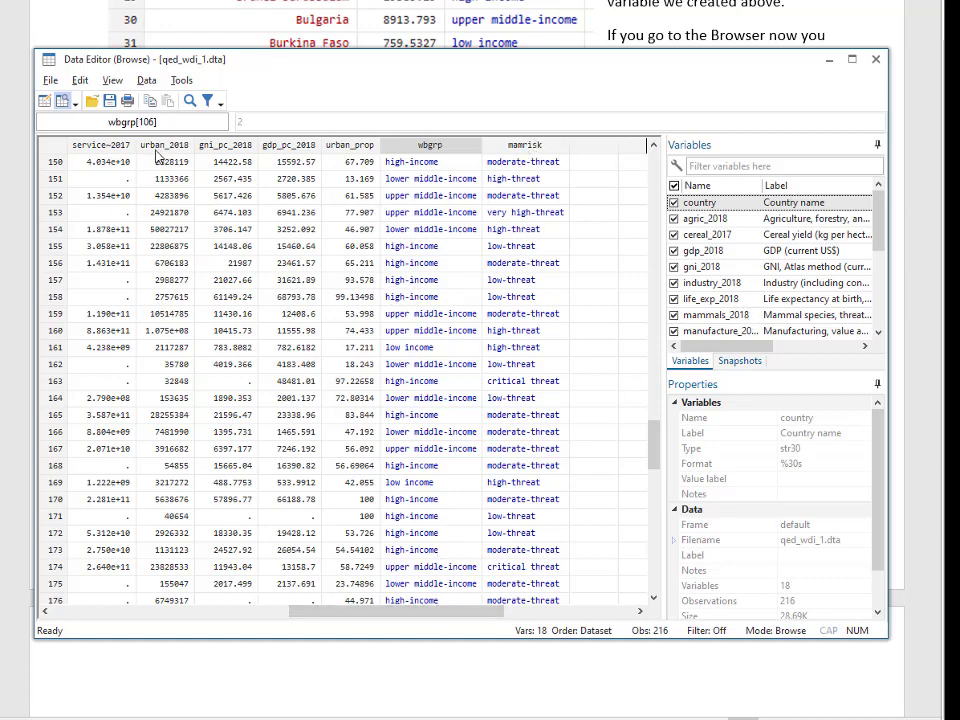
pyautogui.click(720, 316)
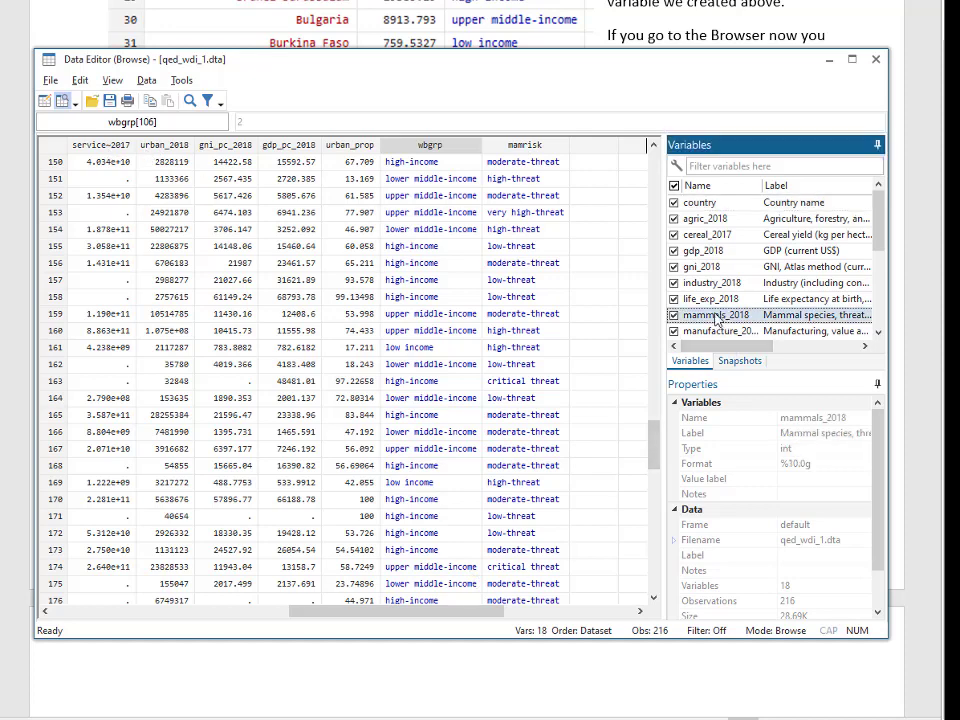
pyautogui.moveTo(716, 318); pyautogui.dragTo(724, 252)
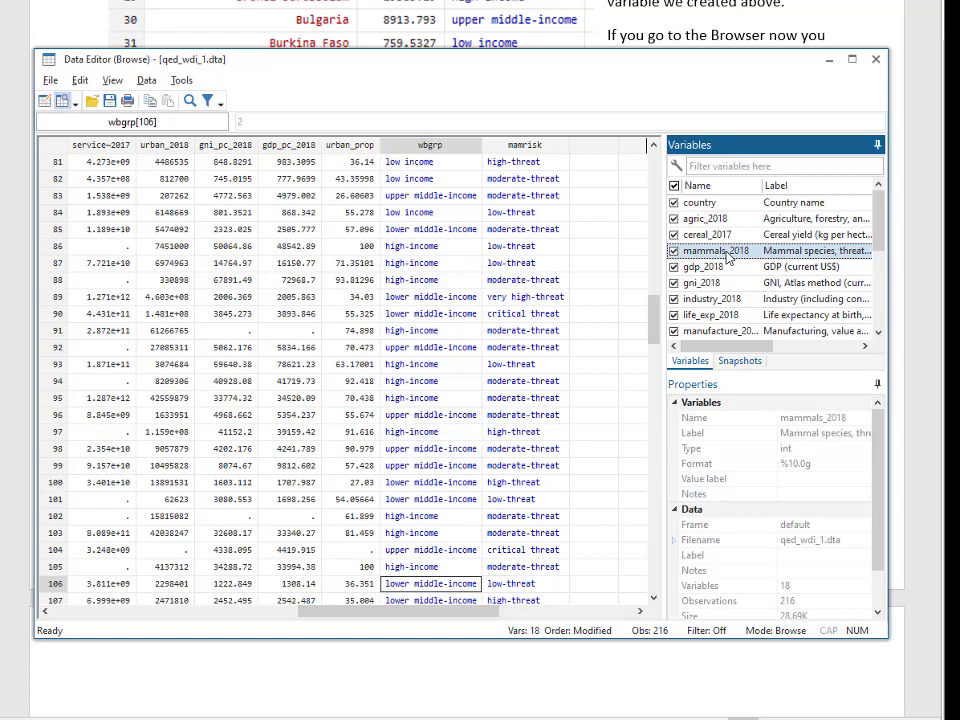
pyautogui.moveTo(727, 257); pyautogui.dragTo(726, 283)
pyautogui.moveTo(727, 257); pyautogui.dragTo(725, 310)
pyautogui.scroll(-2, 725, 300)
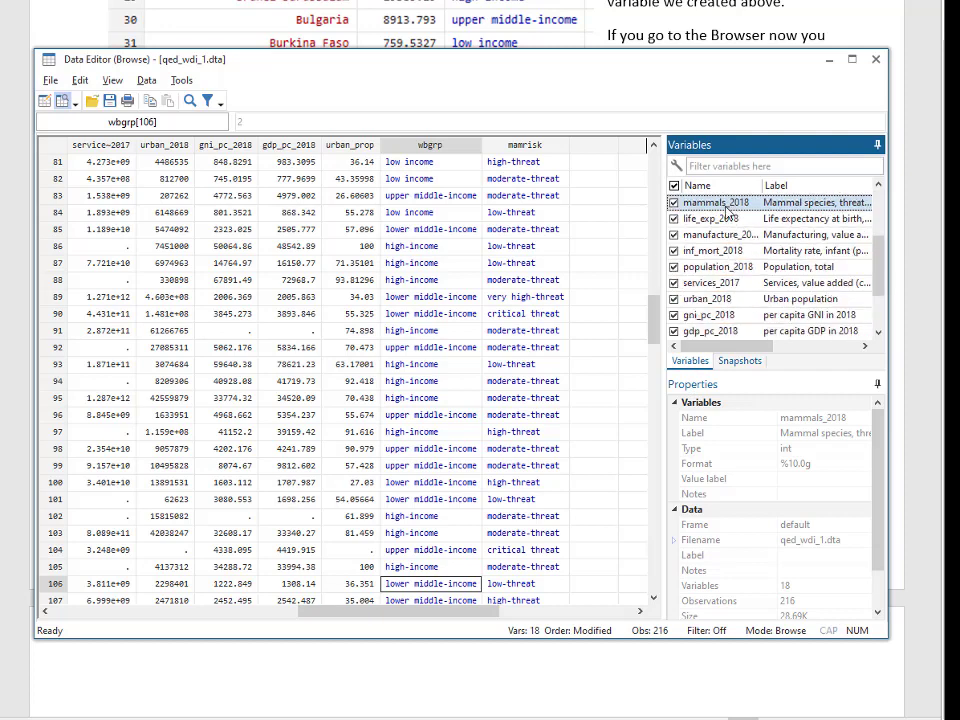
pyautogui.scroll(-2, 735, 306)
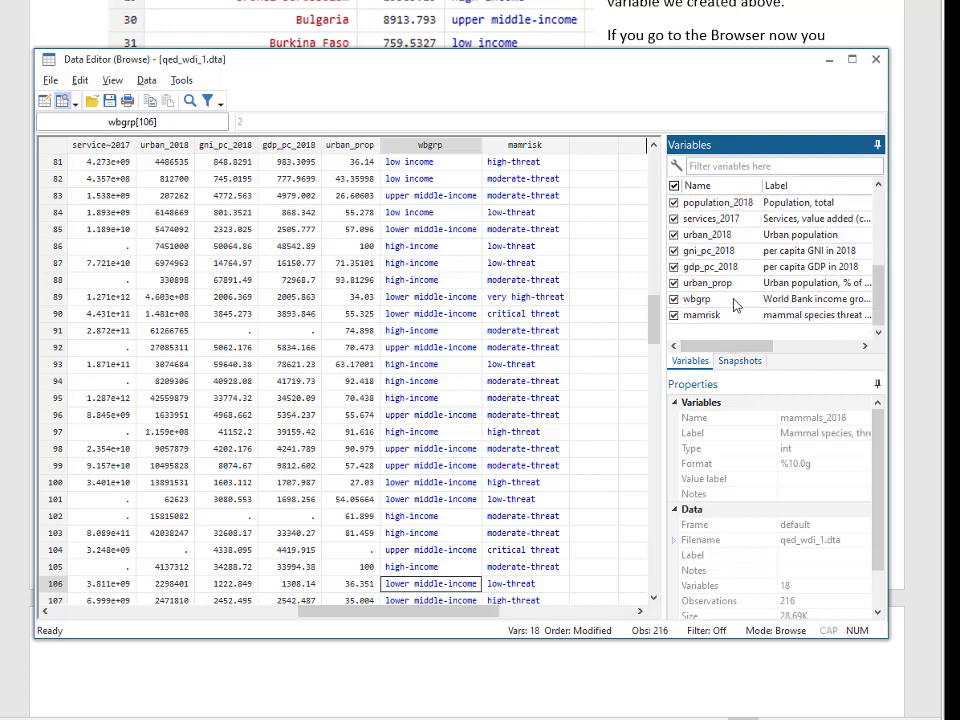
pyautogui.scroll(3, 726, 250)
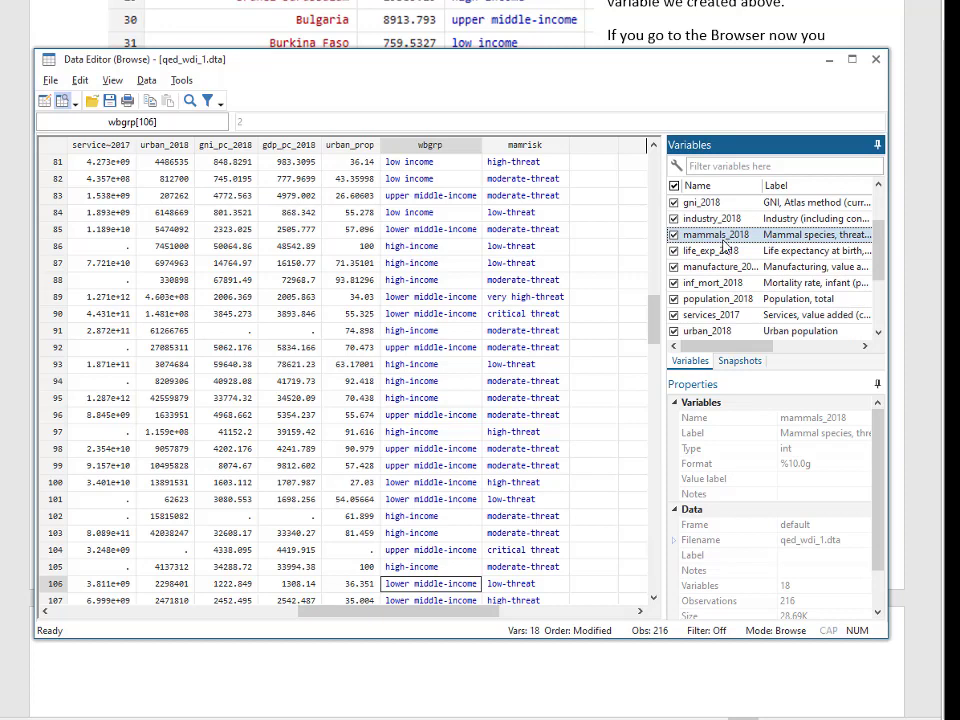
pyautogui.moveTo(727, 243); pyautogui.dragTo(709, 310)
pyautogui.scroll(-1, 716, 274)
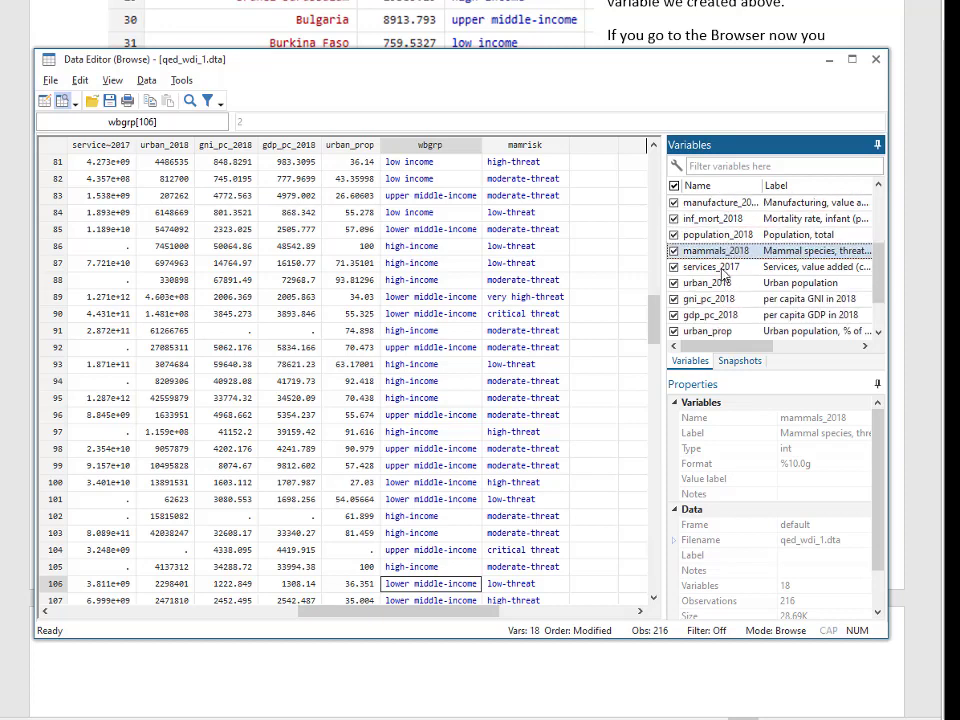
pyautogui.moveTo(722, 251); pyautogui.dragTo(722, 334)
pyautogui.scroll(-1, 740, 302)
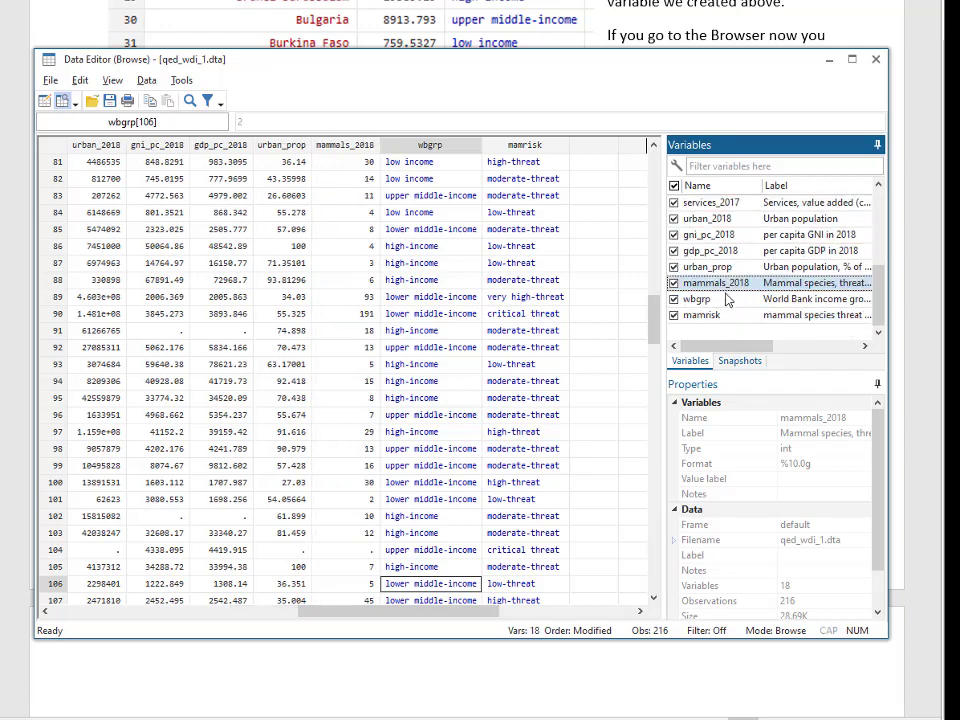
pyautogui.moveTo(722, 285); pyautogui.dragTo(722, 315)
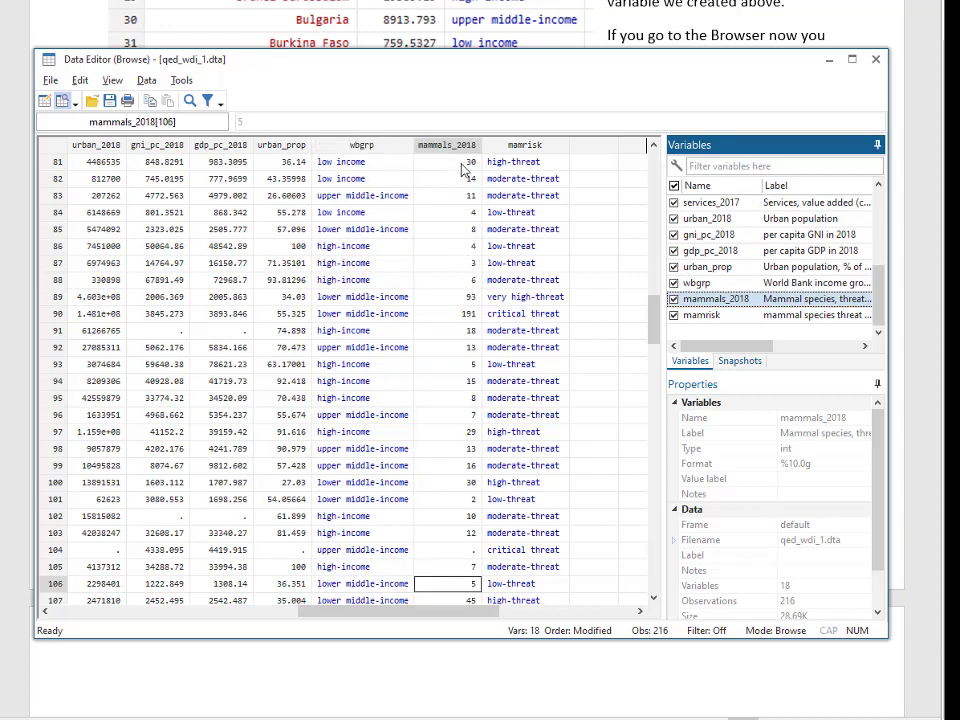
# Step: Inspect row 70, where a missing mammals_2018 count shows as critical threat
pyautogui.scroll(7, 485, 228)
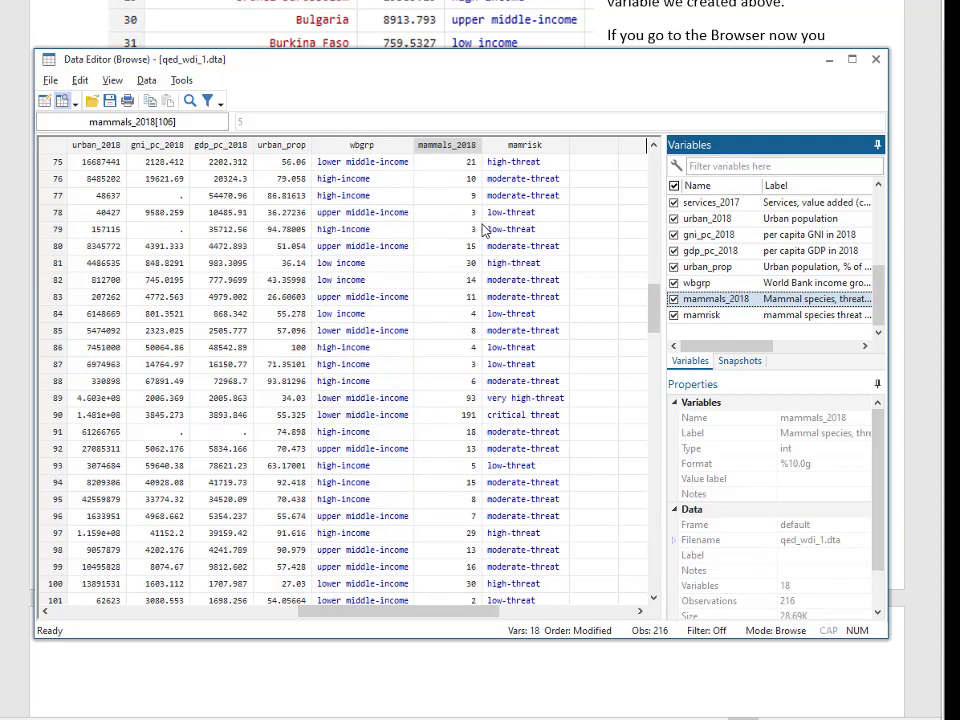
pyautogui.scroll(5, 485, 230)
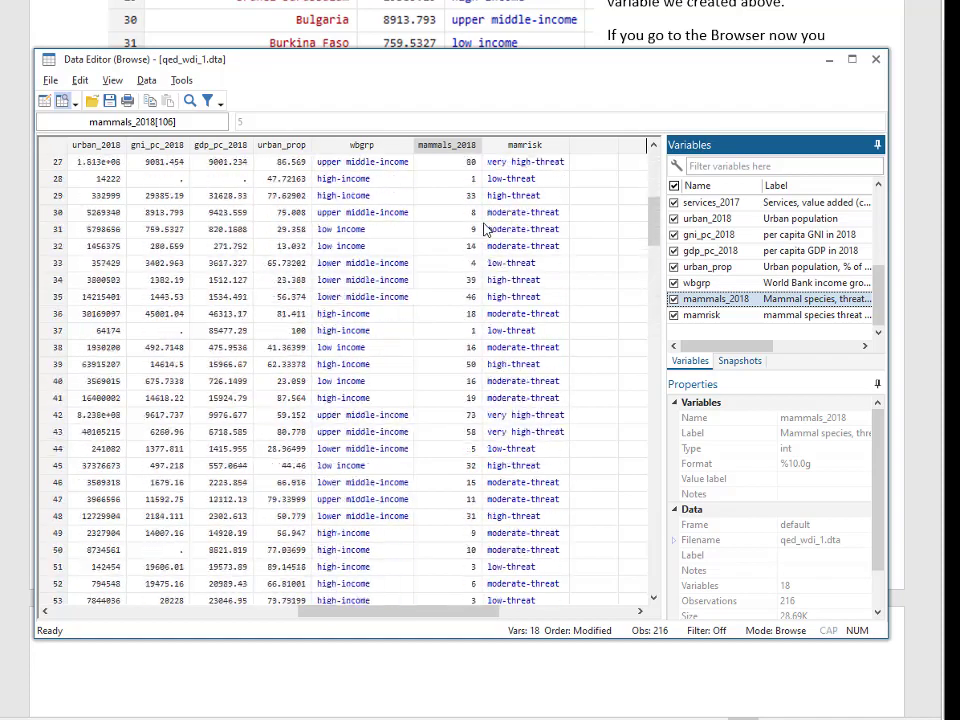
pyautogui.scroll(-3, 450, 371)
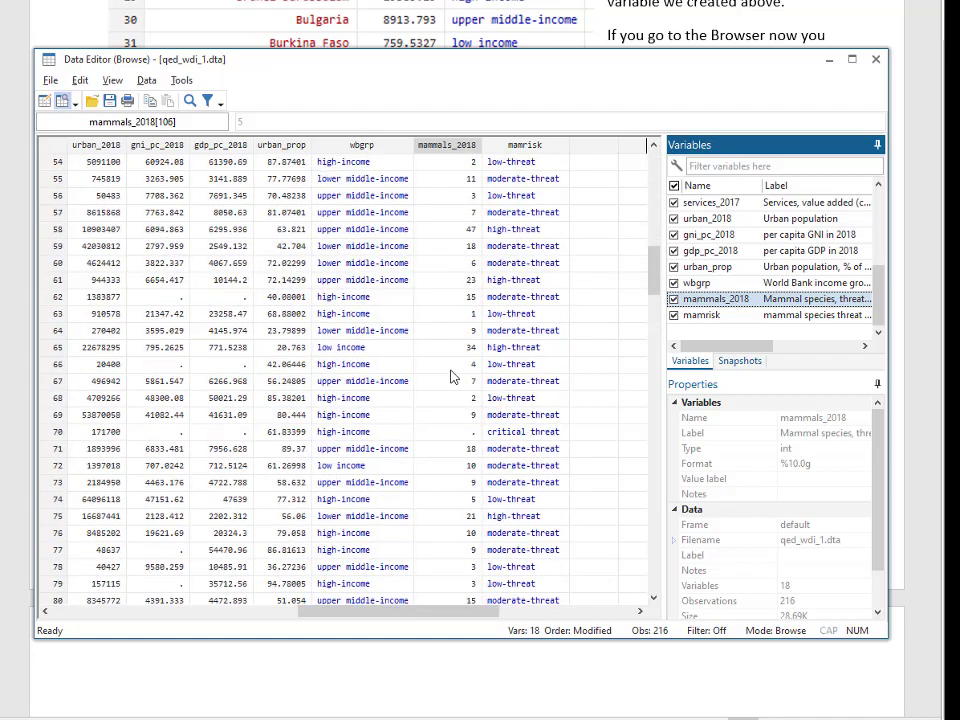
pyautogui.click(451, 432)
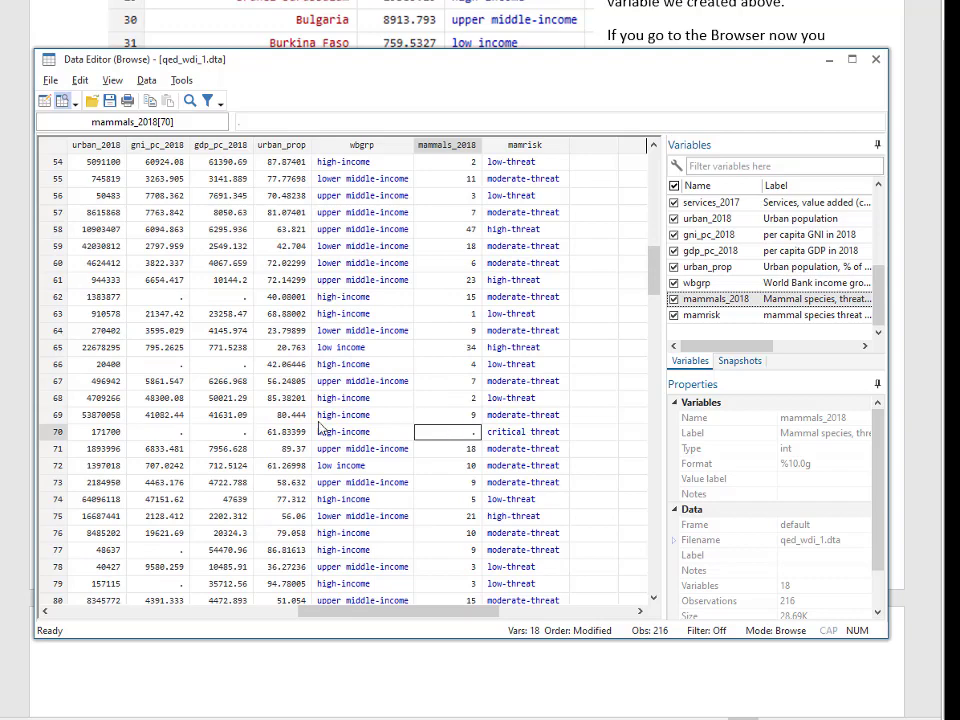
pyautogui.moveTo(413, 612)
pyautogui.mouseDown()
pyautogui.moveTo(140, 615)
pyautogui.moveTo(420, 619)
pyautogui.mouseUp()
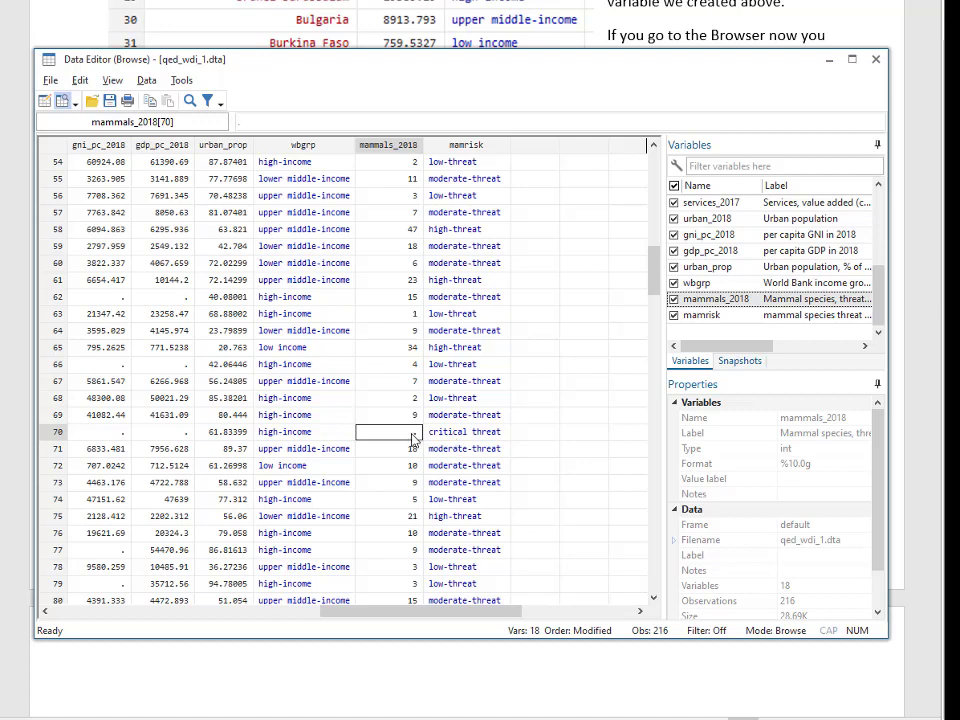
# Step: Copy 'replace mamrisk = . if mammals_2018 == .' from the Word handout's Q6 fix into Stata
pyautogui.click(536, 664)
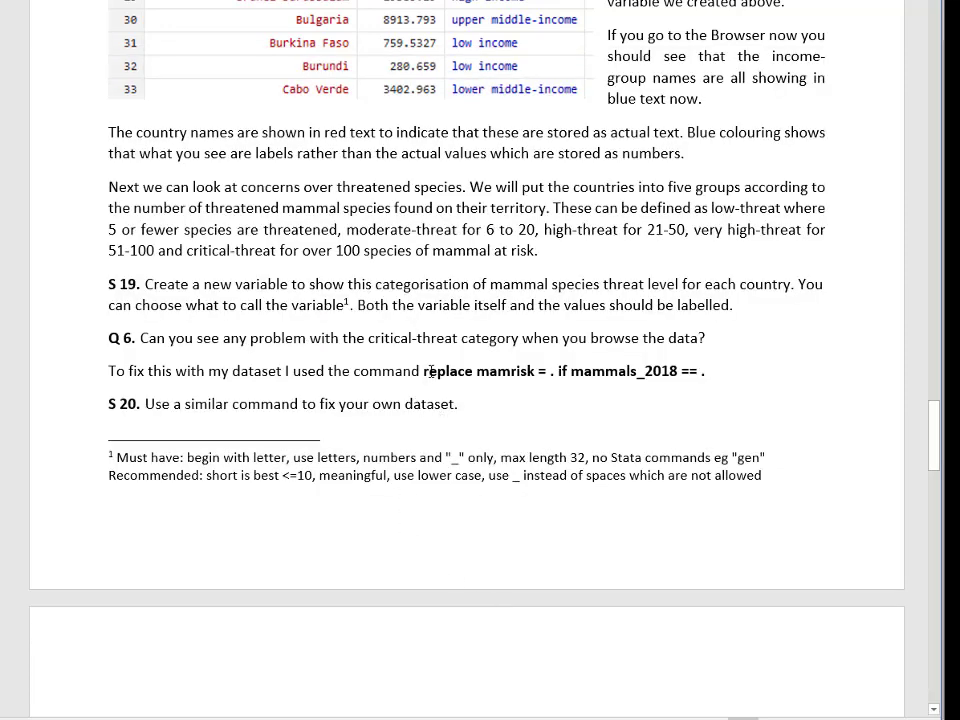
pyautogui.moveTo(712, 371); pyautogui.dragTo(448, 370)
pyautogui.hotkey('ctrl', 'c')
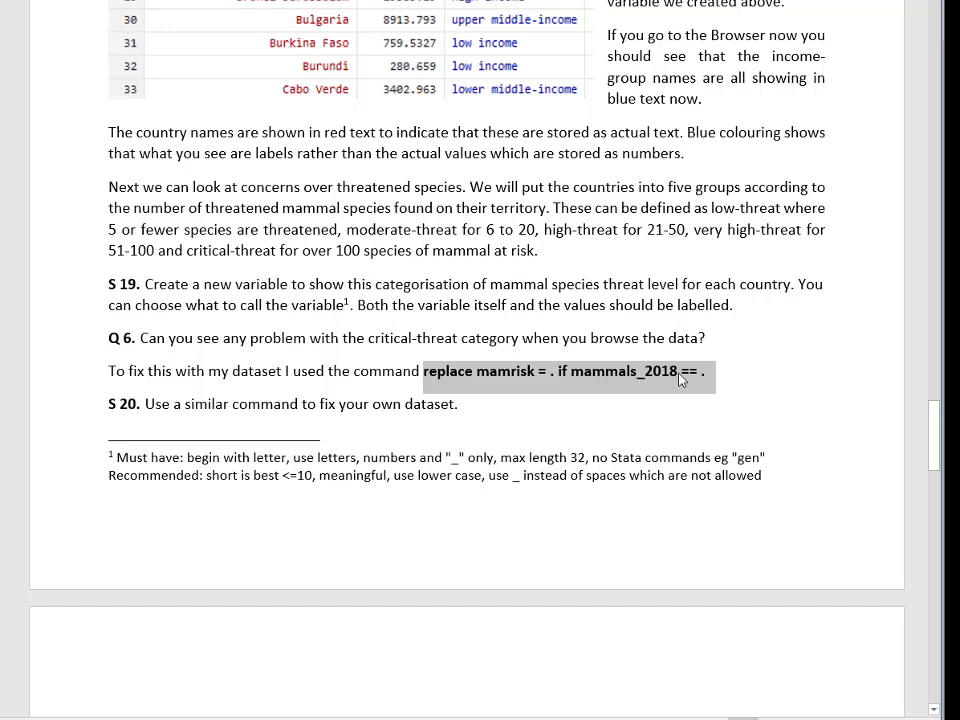
pyautogui.click(514, 404)
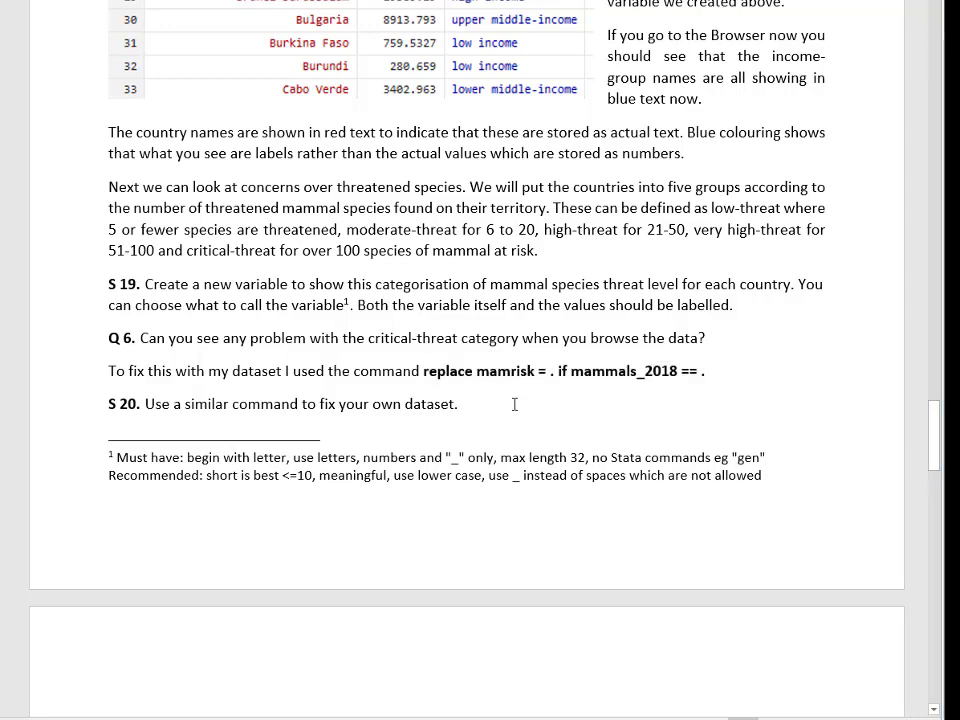
pyautogui.hotkey('alt', 'Tab')
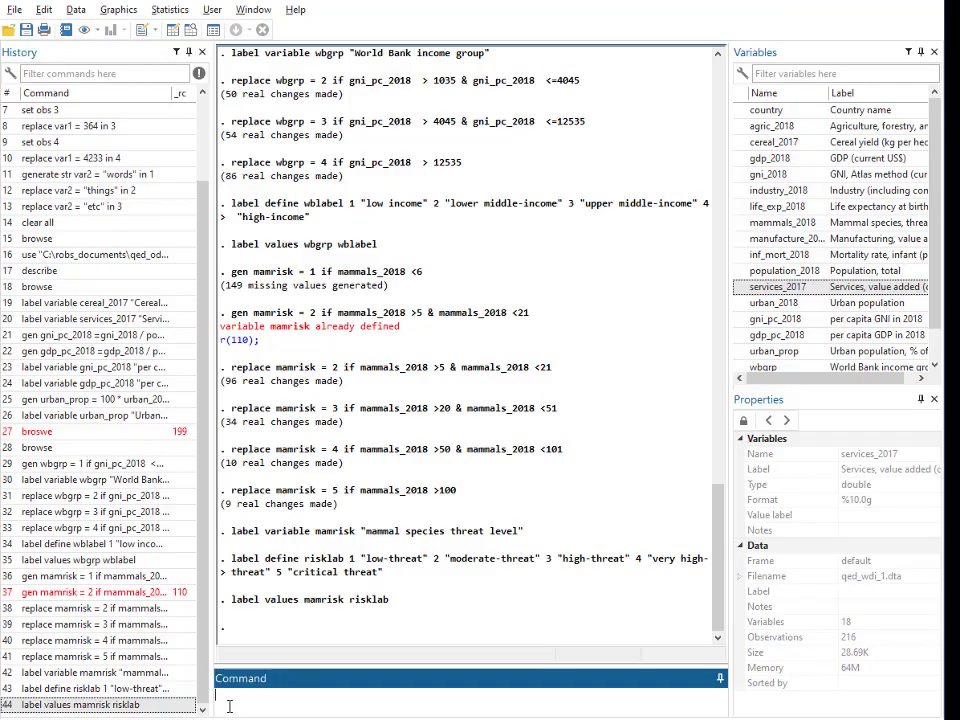
# Step: Run replace mamrisk = . if mammals_2018 == ., recoding 6 mamrisk values to missing
pyautogui.hotkey('ctrl', 'v')
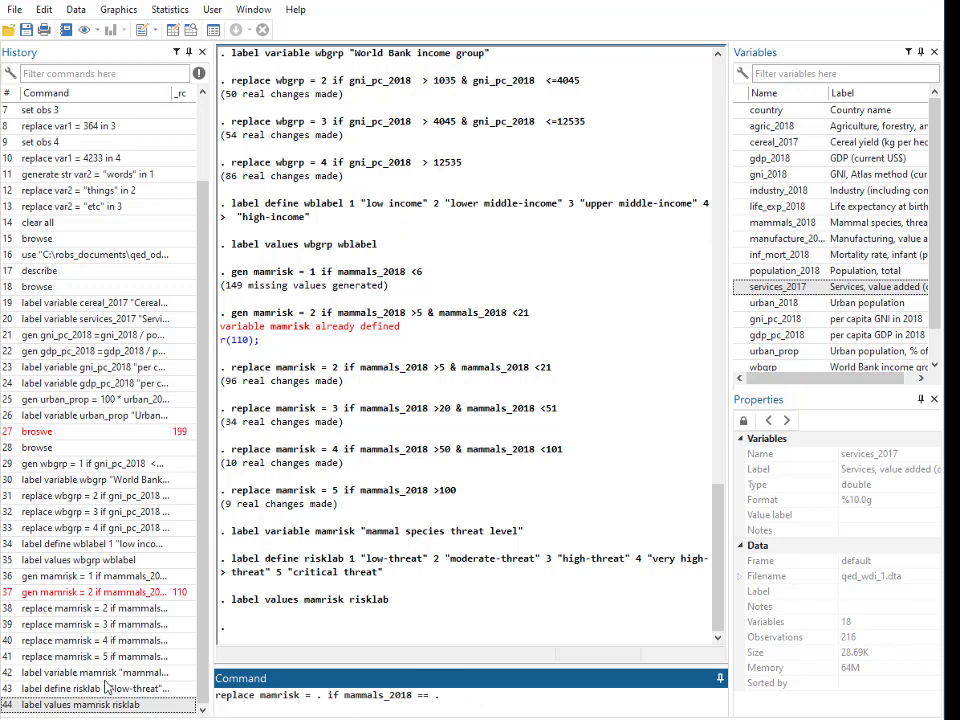
pyautogui.press('Return')
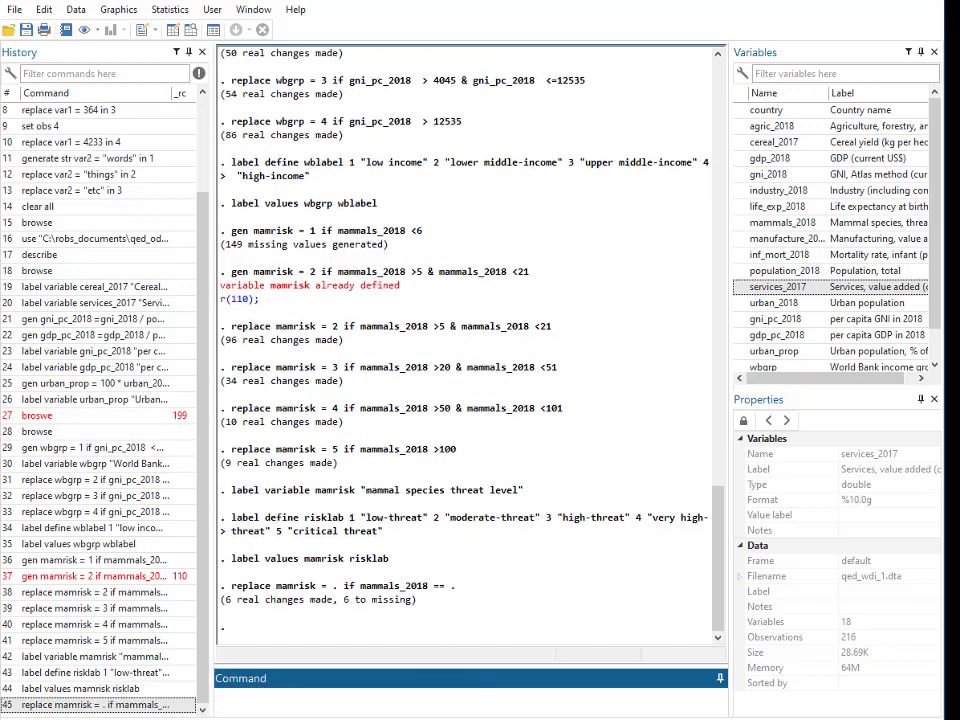
pyautogui.click(80, 641)
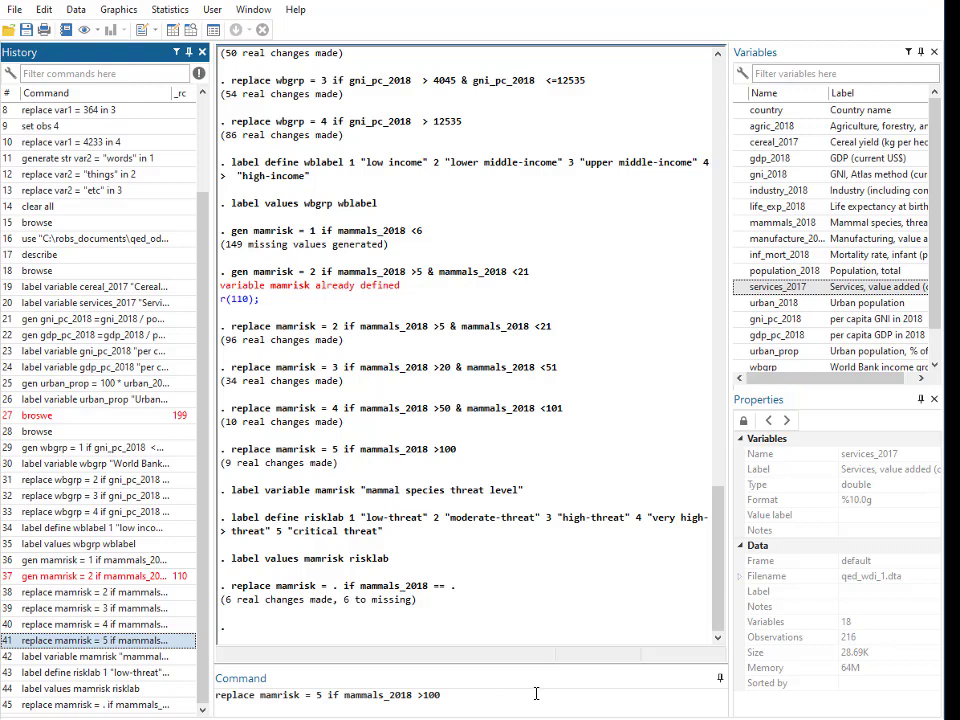
pyautogui.click(150, 703)
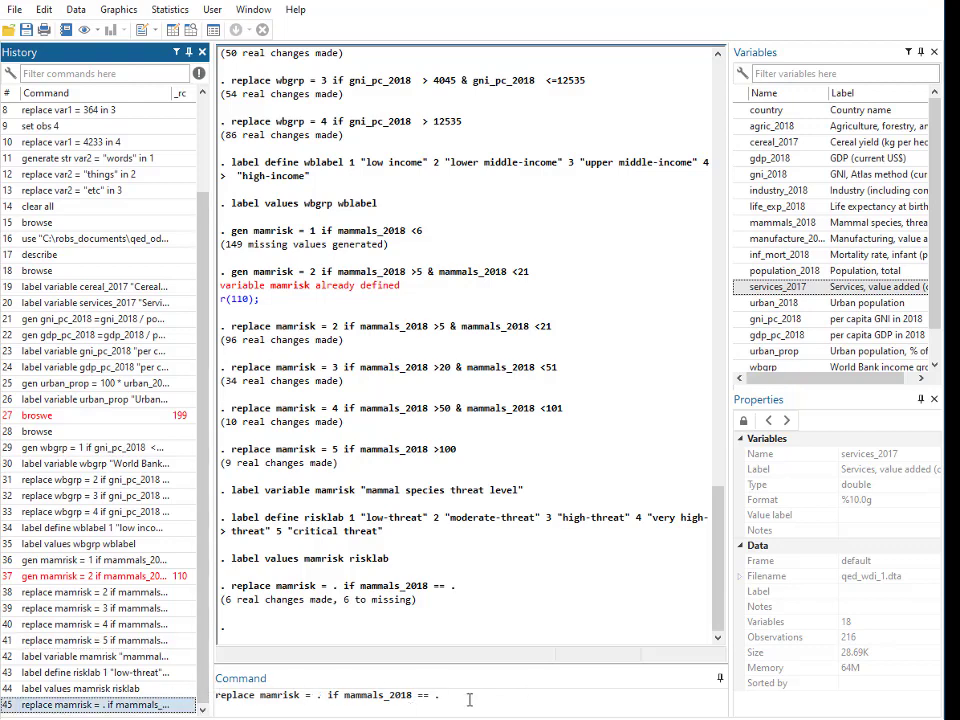
pyautogui.press('Return')
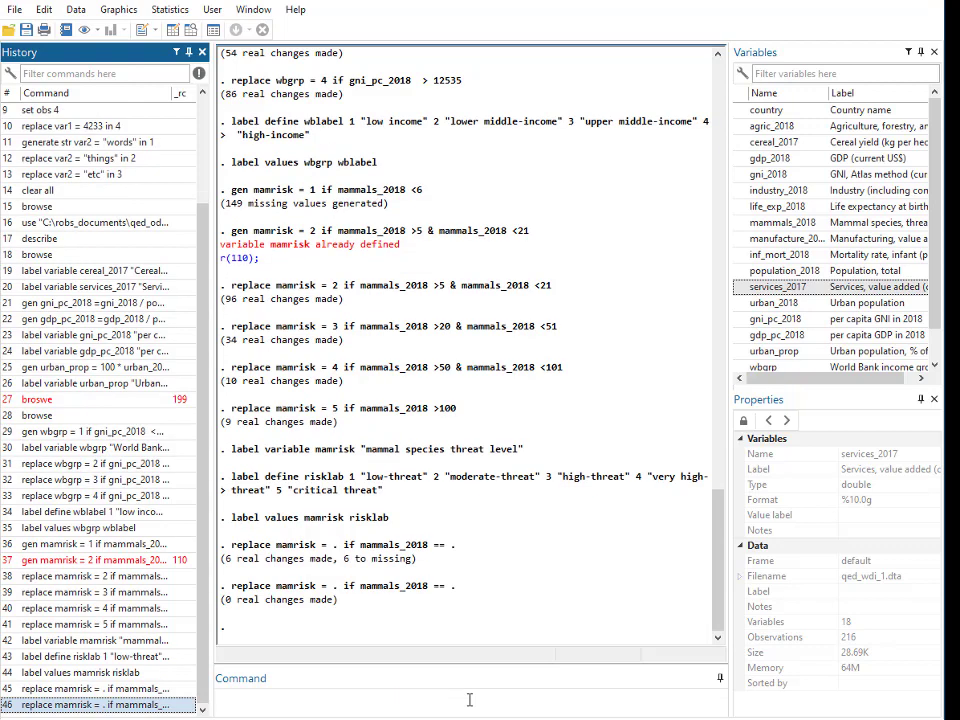
# Step: In the Data Editor, confirm row 70's mamrisk is now missing alongside its missing mammals_2018
pyautogui.hotkey('ctrl', '8')
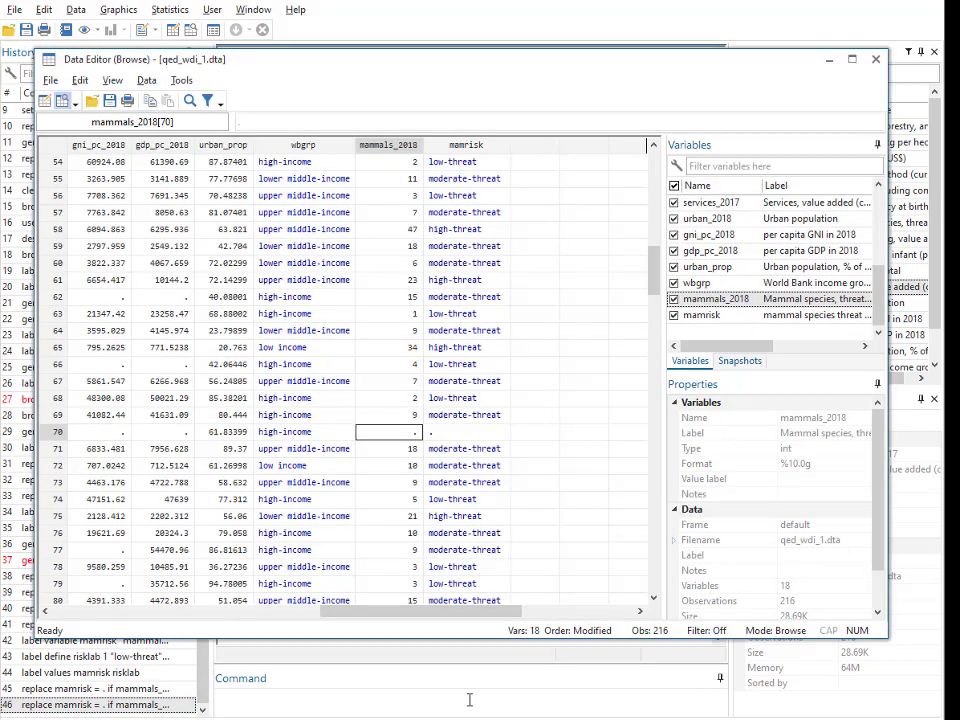
pyautogui.click(437, 439)
pyautogui.click(408, 439)
pyautogui.click(445, 438)
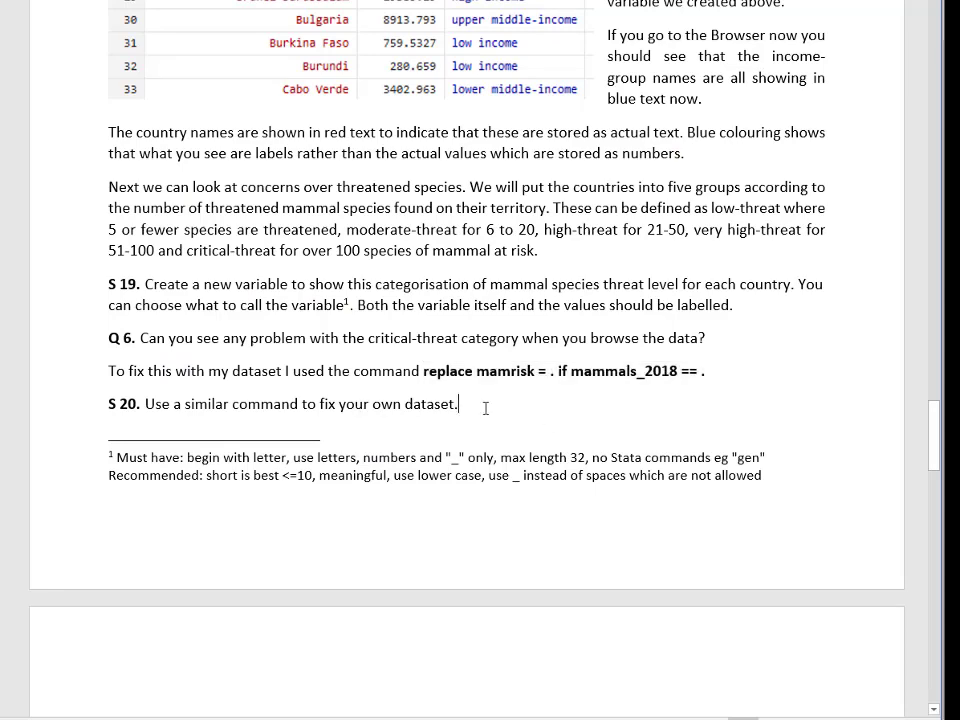
# Step: Scroll the Word handout down to section 2.7 and its summarize exercises S 21 to S 24
pyautogui.scroll(-5, 485, 408)
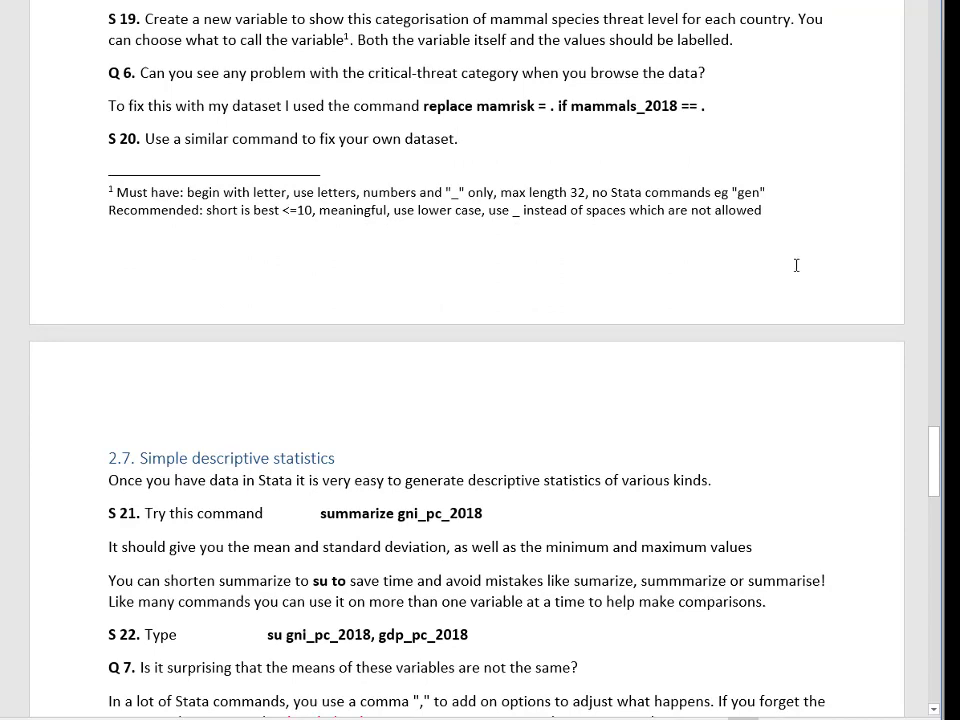
pyautogui.scroll(-1, 737, 210)
pyautogui.scroll(-1, 736, 240)
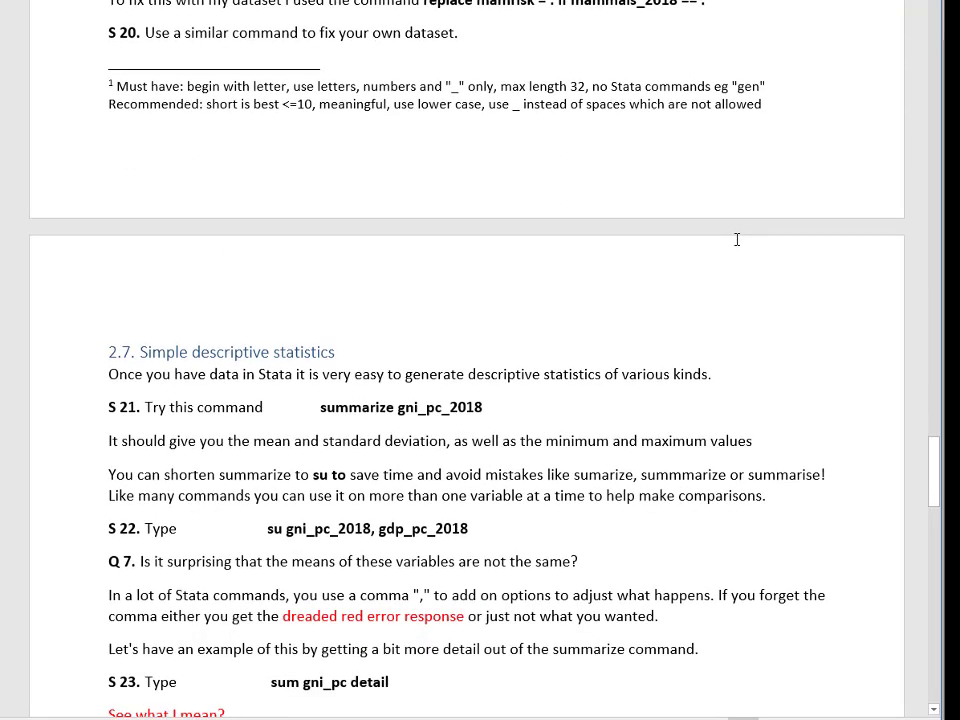
pyautogui.scroll(-1, 736, 250)
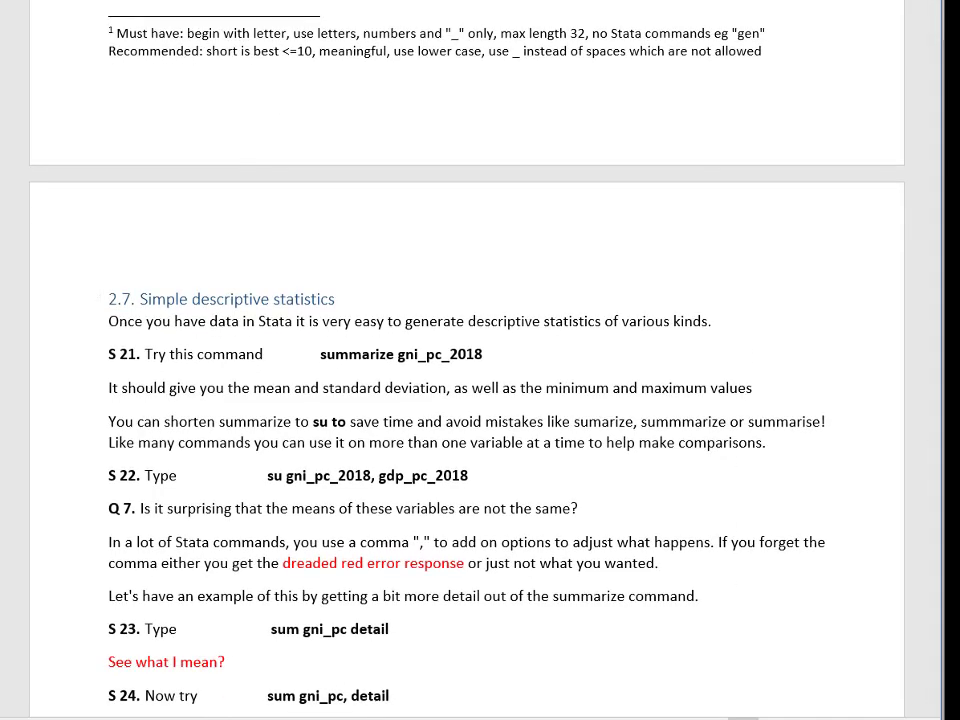